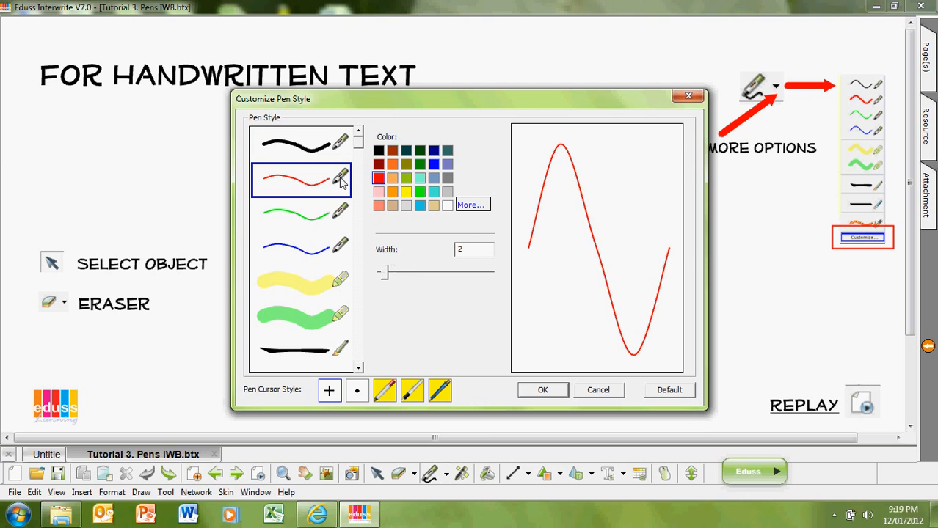
Step: Change the red pen style to orange and set its width to 4
left_click(392, 164)
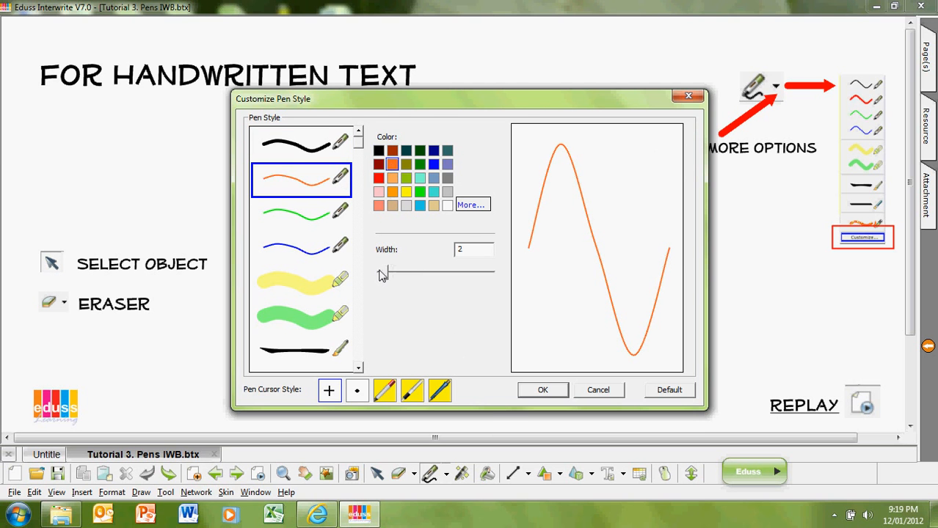
left_click_drag(383, 274, 394, 276)
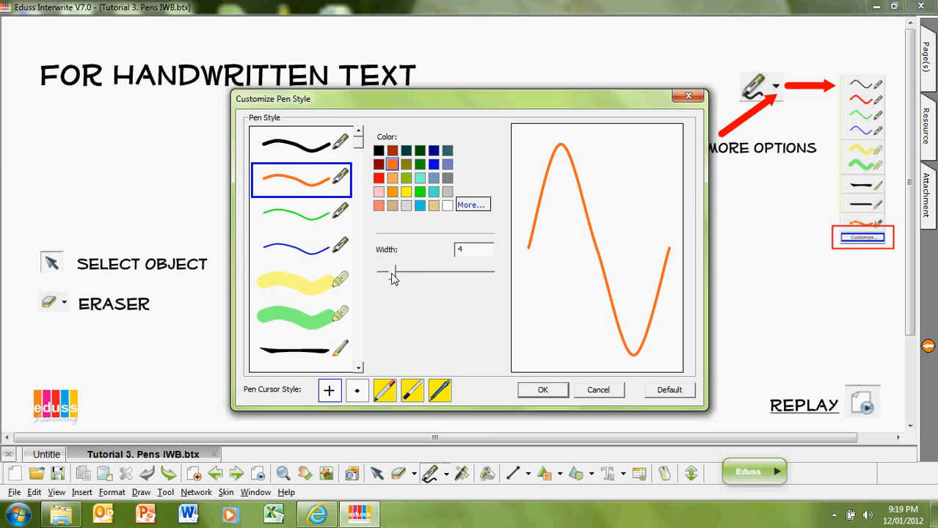
Step: Give the orange pen style a light purple custom color with Hue 180, Sat 240 and Lum 184, adding it to the custom colors
left_click(470, 205)
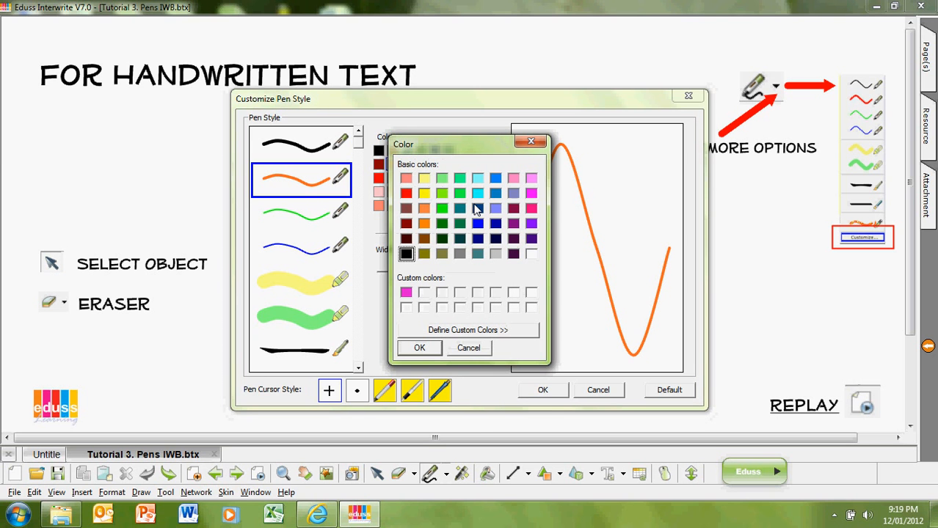
left_click(531, 224)
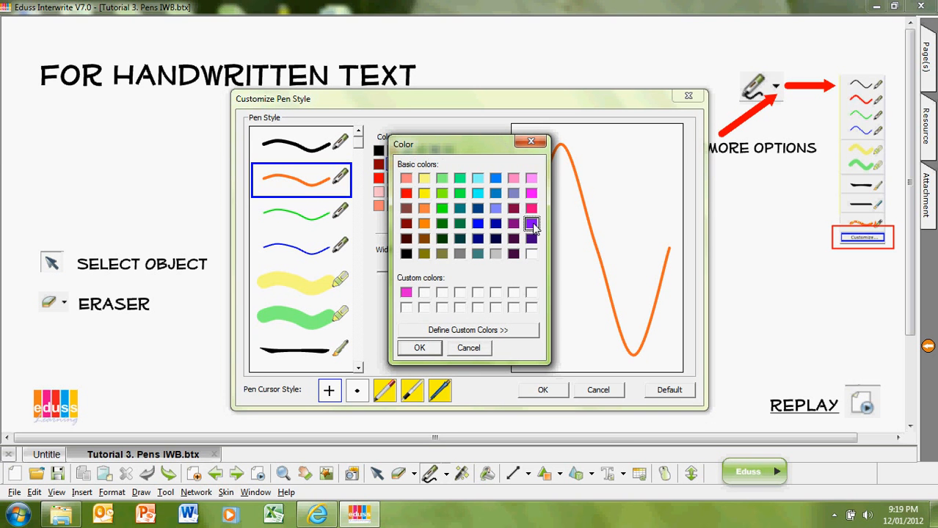
left_click(441, 332)
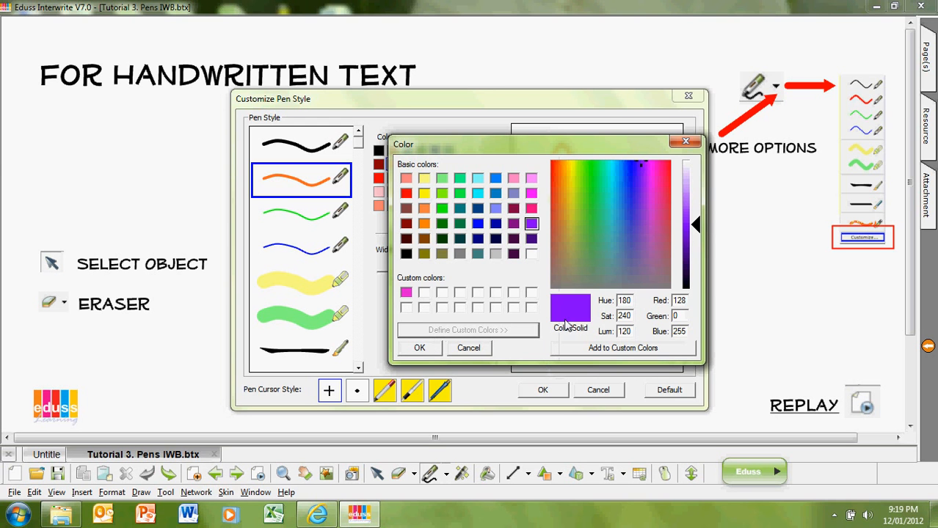
left_click(686, 179)
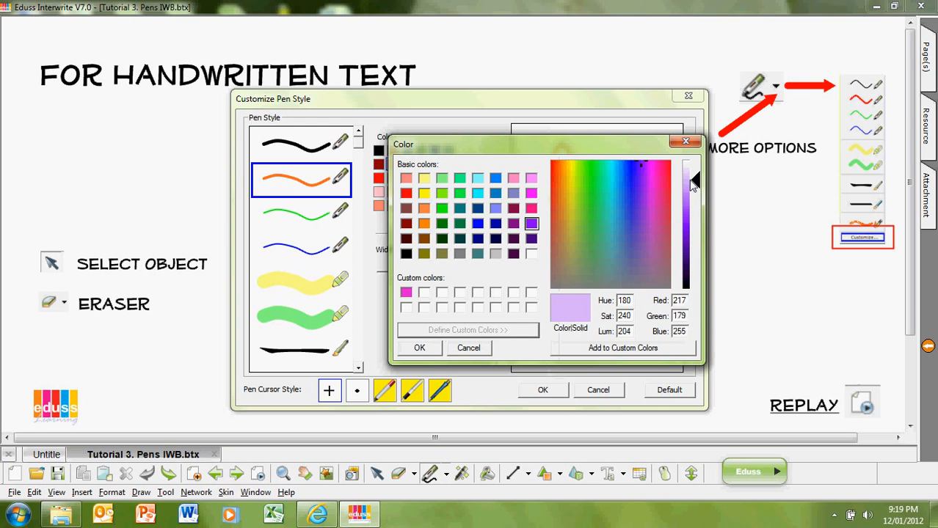
left_click(690, 192)
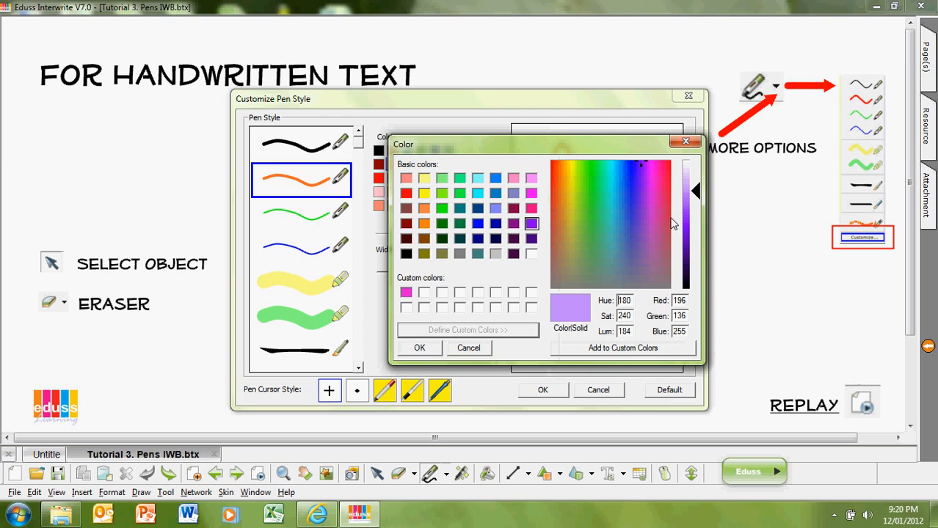
left_click(599, 349)
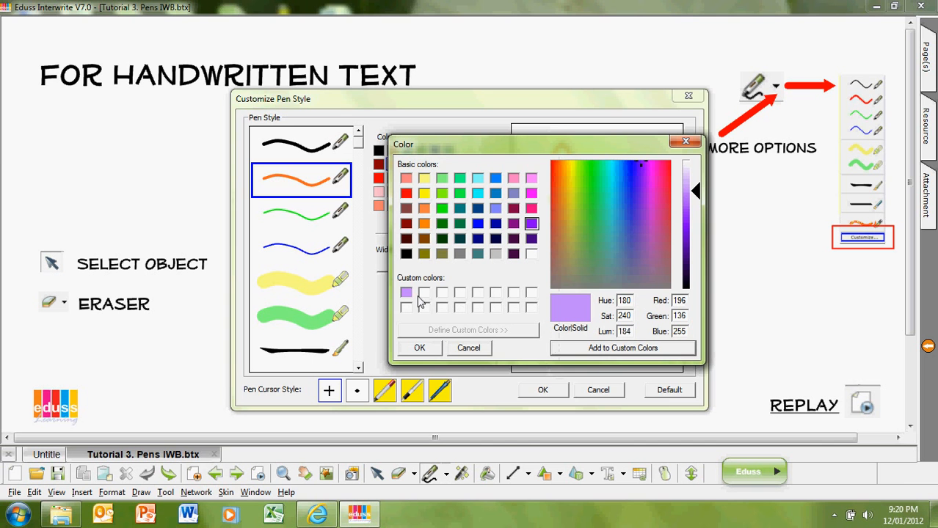
left_click(432, 349)
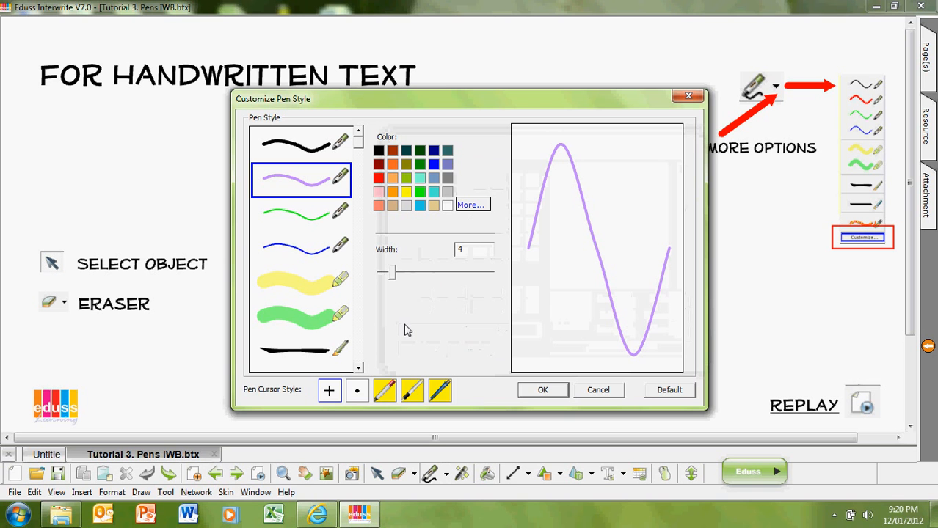
Step: Set the yellow highlighter's transparency to 70%, and recolor the green highlighter blue with 70% transparency, trying red first
left_click(315, 292)
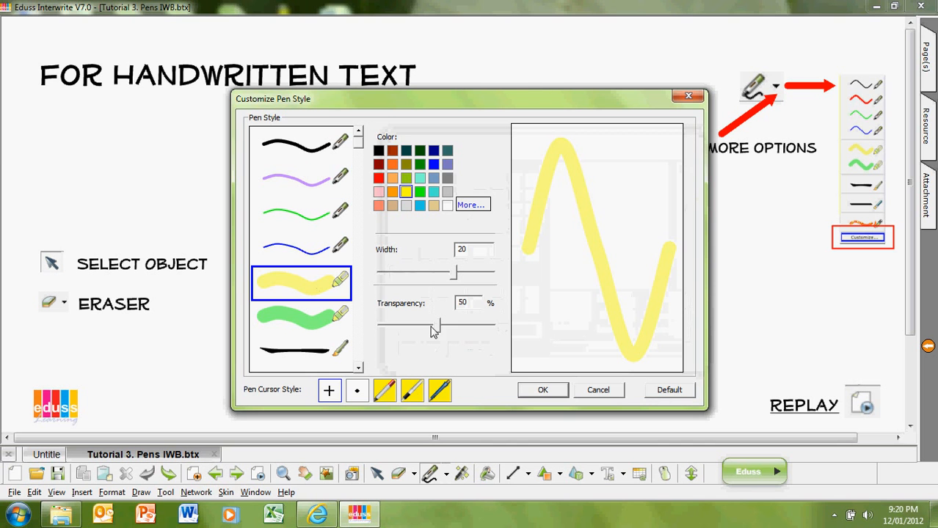
left_click_drag(438, 331, 458, 332)
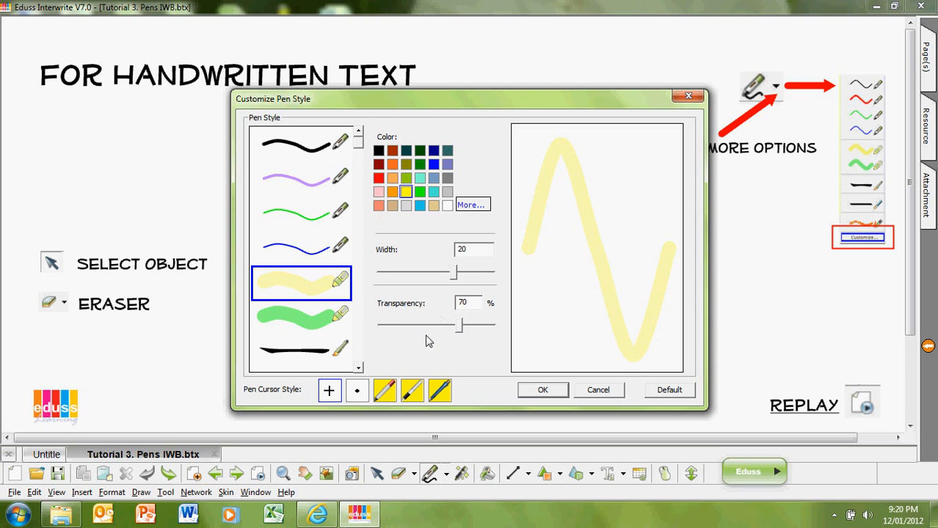
left_click(311, 325)
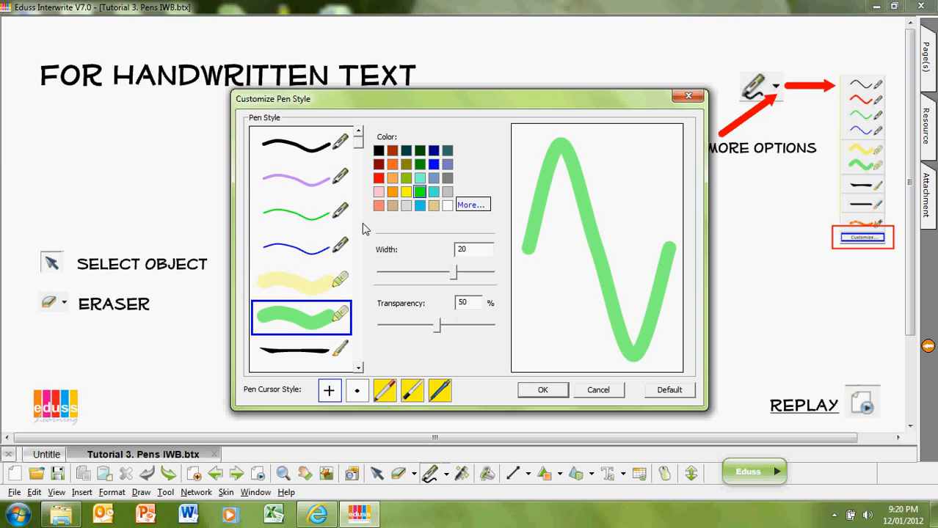
left_click(379, 178)
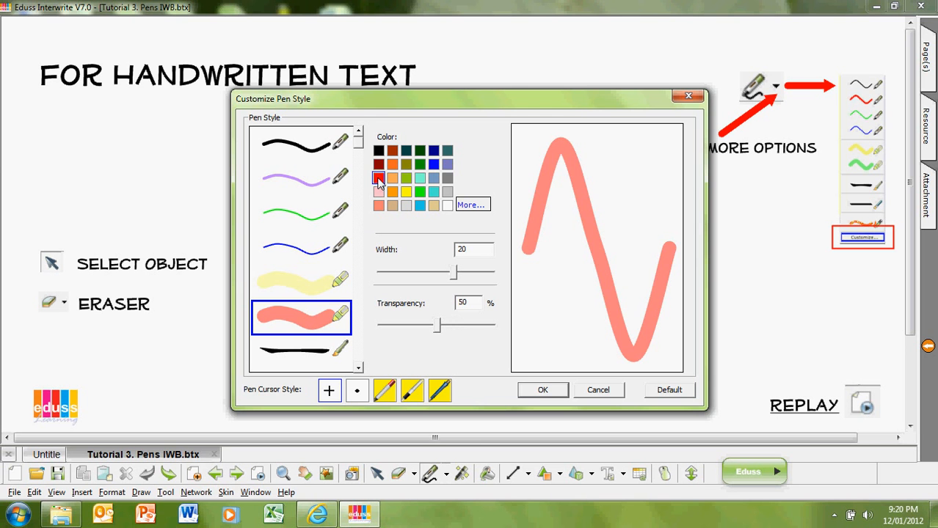
left_click(434, 164)
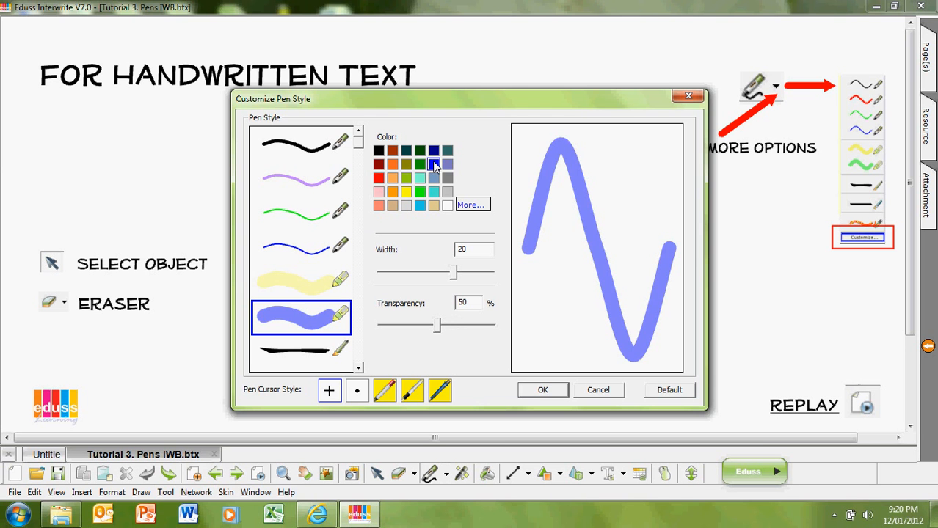
left_click_drag(437, 325, 457, 327)
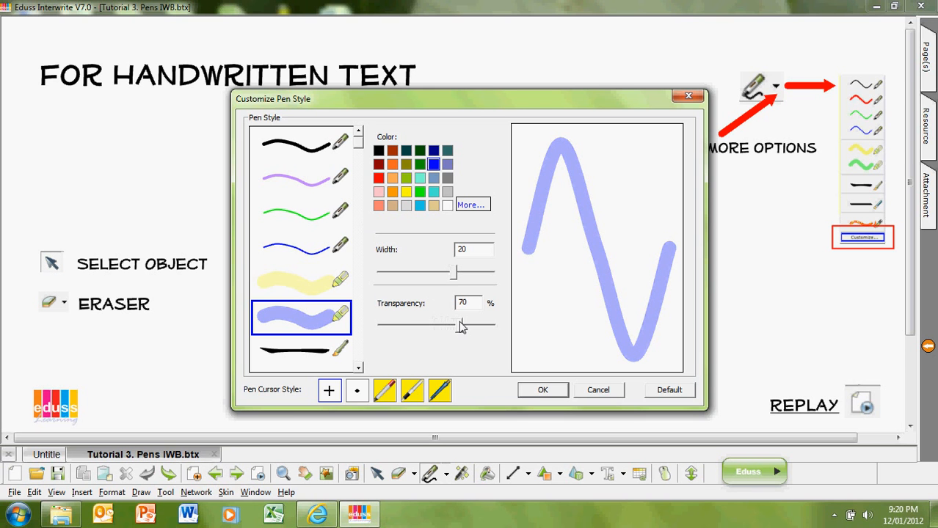
Step: Set the width of the tapered black brush pen to 6 and the straight black brush pen to 10
left_click(358, 369)
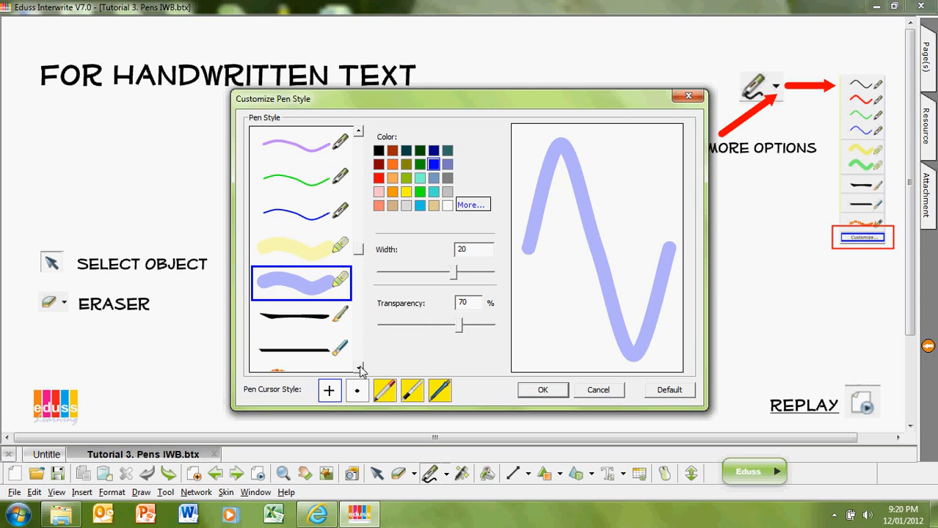
left_click(297, 323)
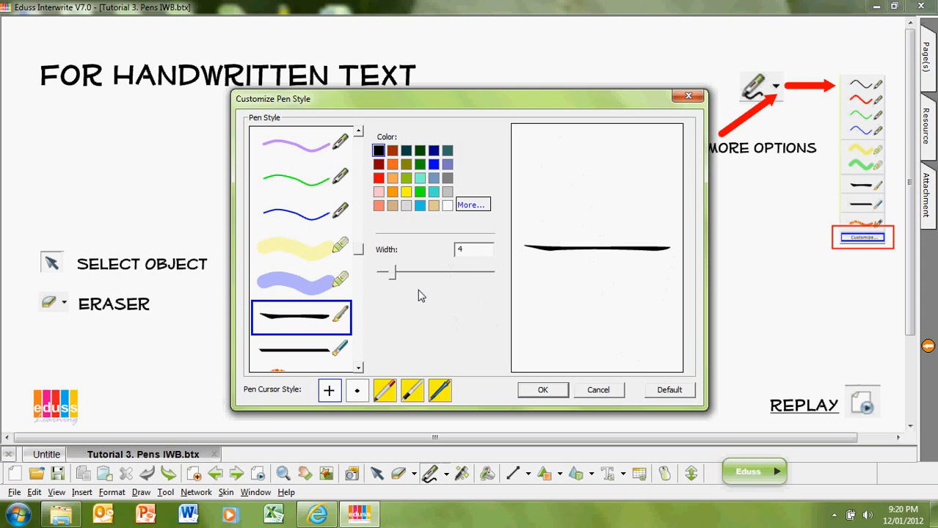
mouse_move(392, 273)
left_mouse_down()
mouse_move(470, 285)
mouse_move(401, 282)
left_mouse_up()
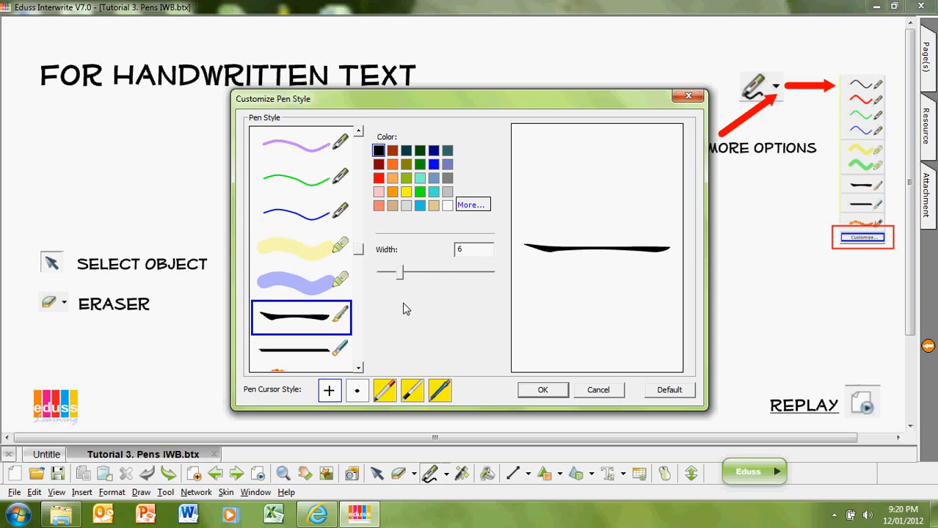
left_click(321, 354)
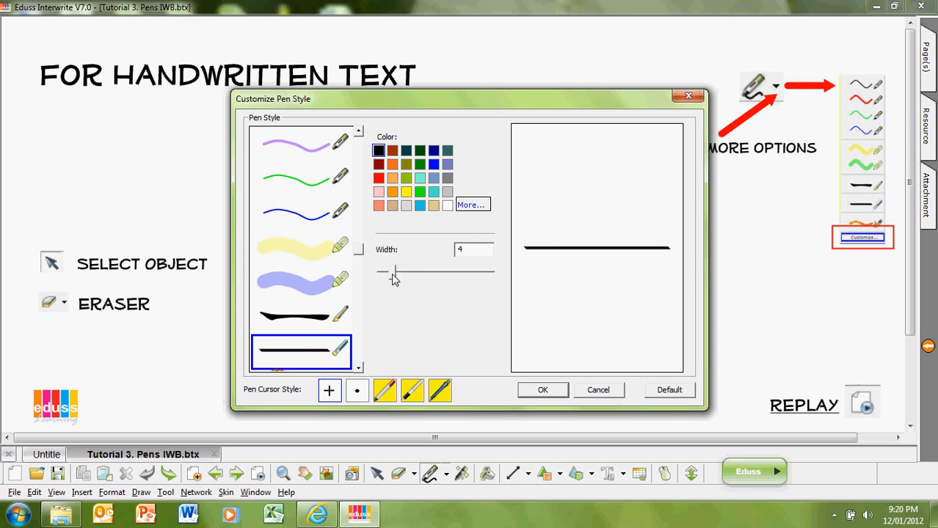
mouse_move(395, 278)
left_mouse_down()
mouse_move(428, 281)
mouse_move(413, 279)
left_mouse_up()
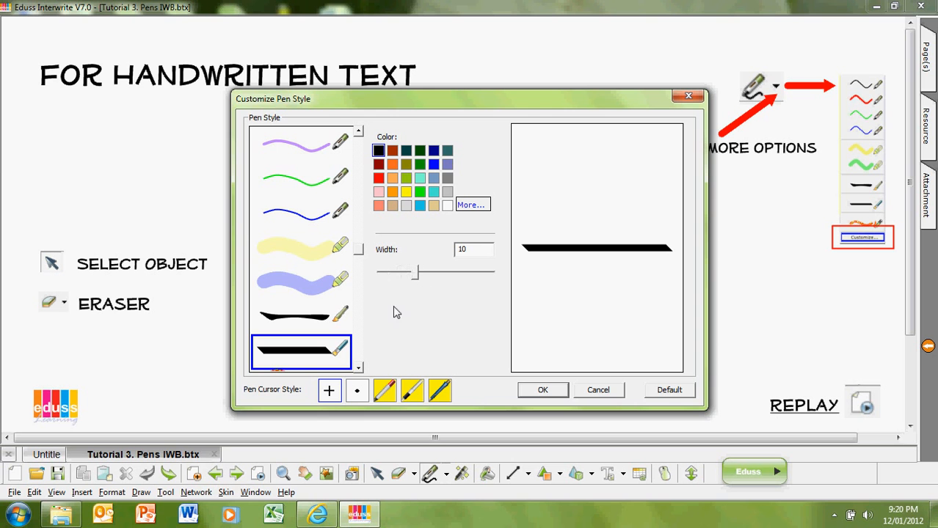
Step: Set the textured pen style's width to 10 and enable its bordering
left_click(359, 369)
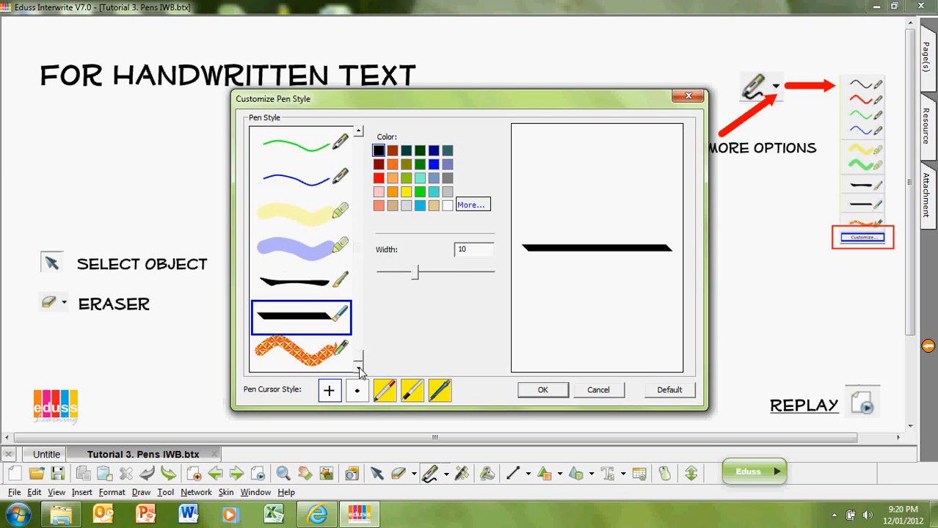
left_click(325, 358)
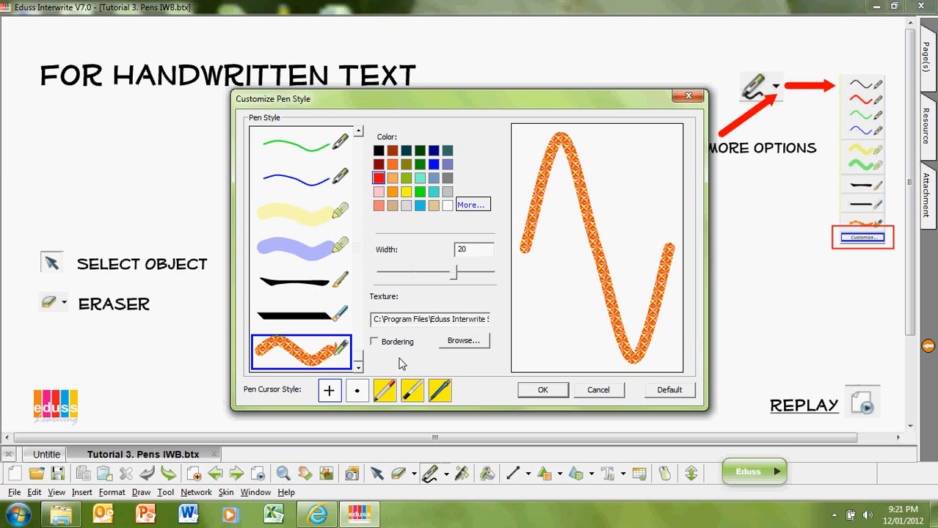
left_click_drag(453, 279, 414, 278)
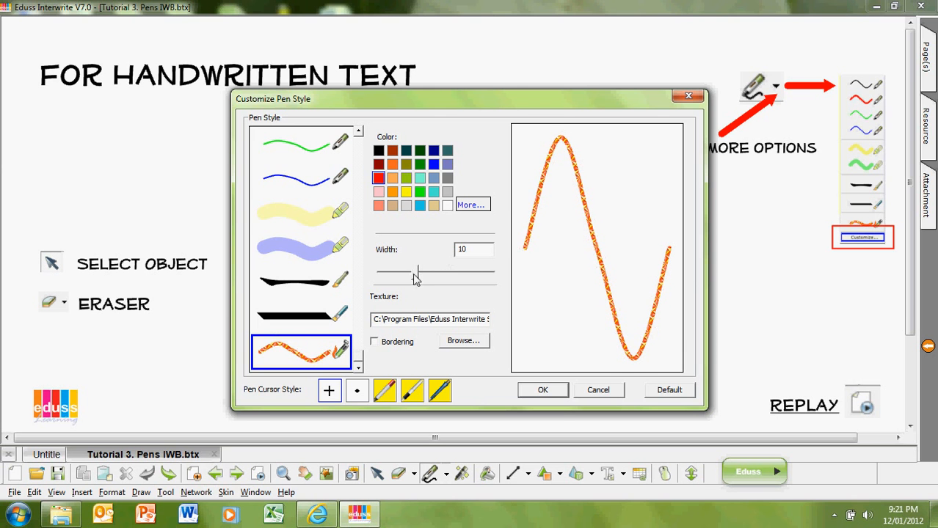
left_click(375, 343)
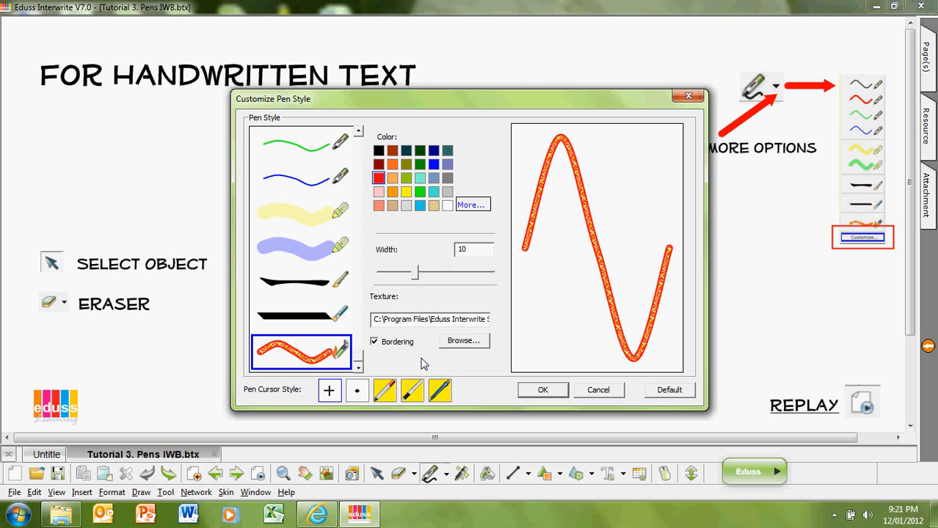
Step: Apply texture 15 from the Veins folder to the textured pen, change its border color to orange, and accept the pen customizations
left_click(463, 341)
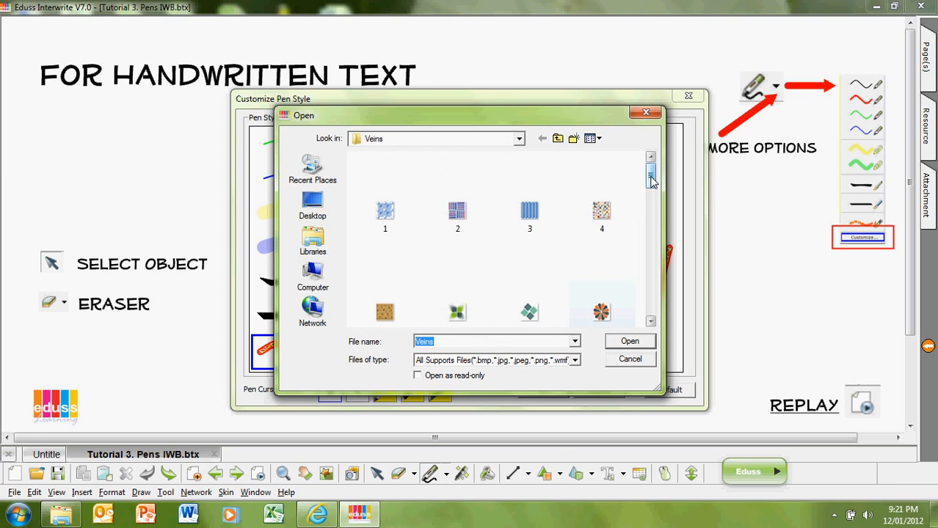
left_click_drag(650, 175, 649, 227)
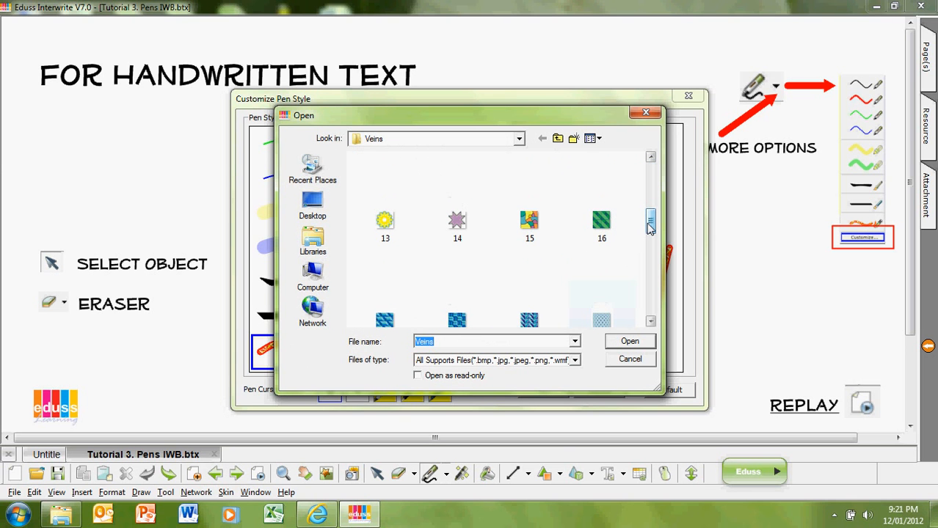
left_click(599, 139)
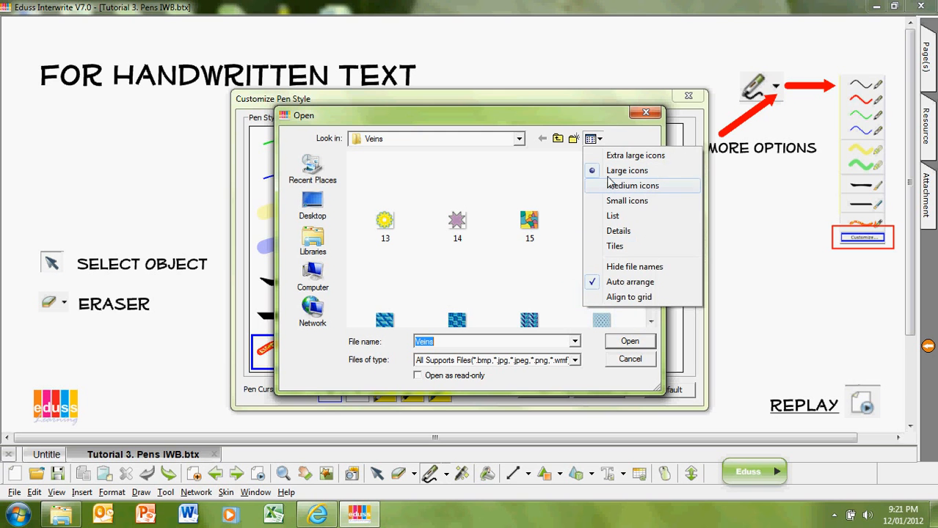
left_click(611, 139)
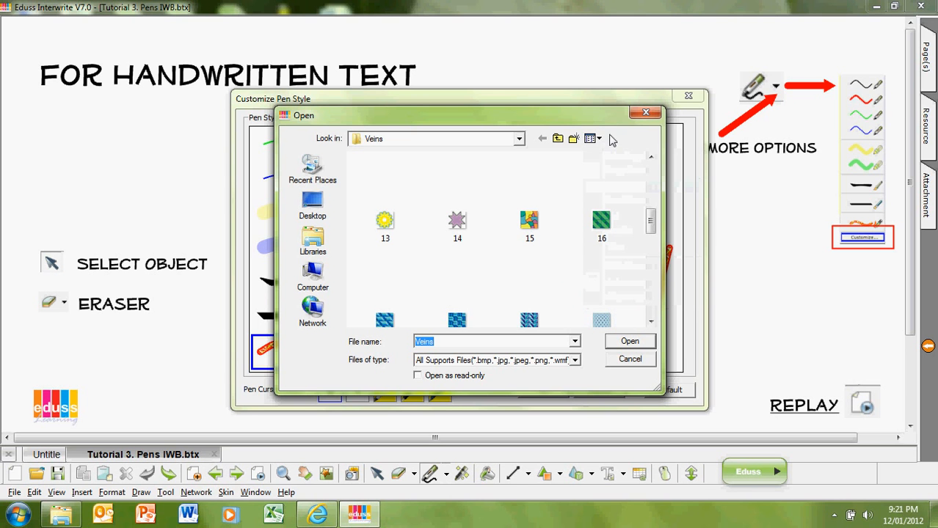
left_click(530, 226)
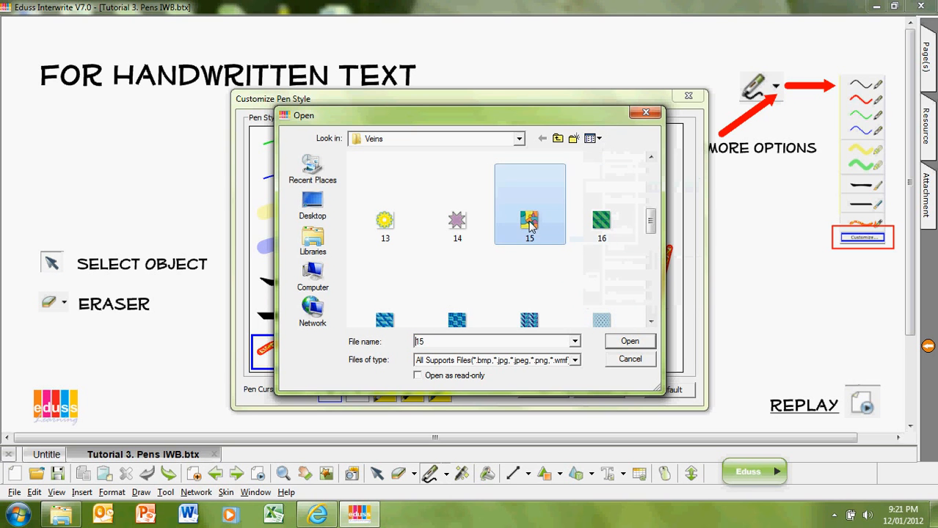
left_click(630, 342)
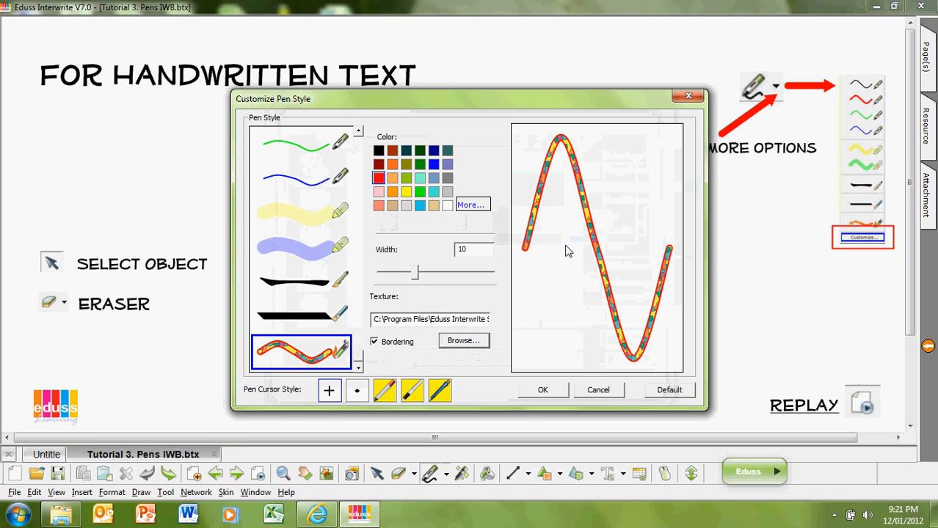
left_click(392, 165)
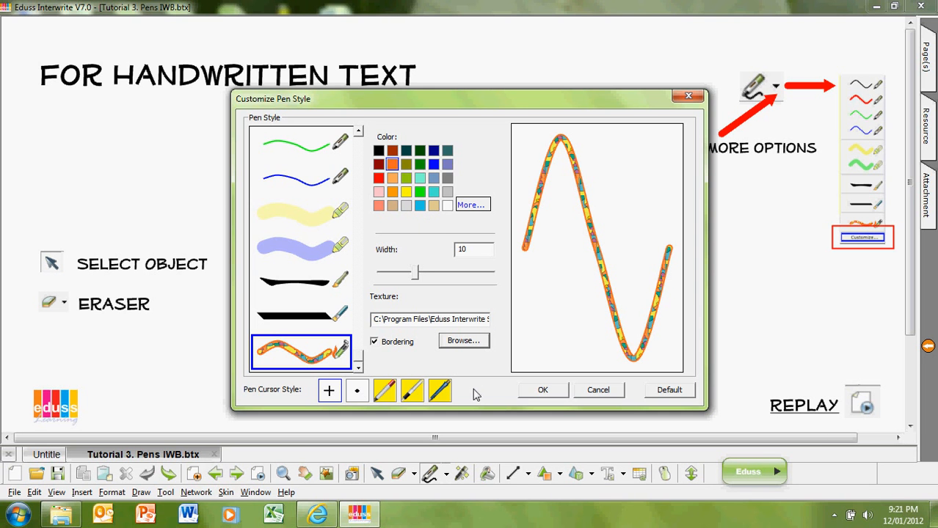
left_click(535, 390)
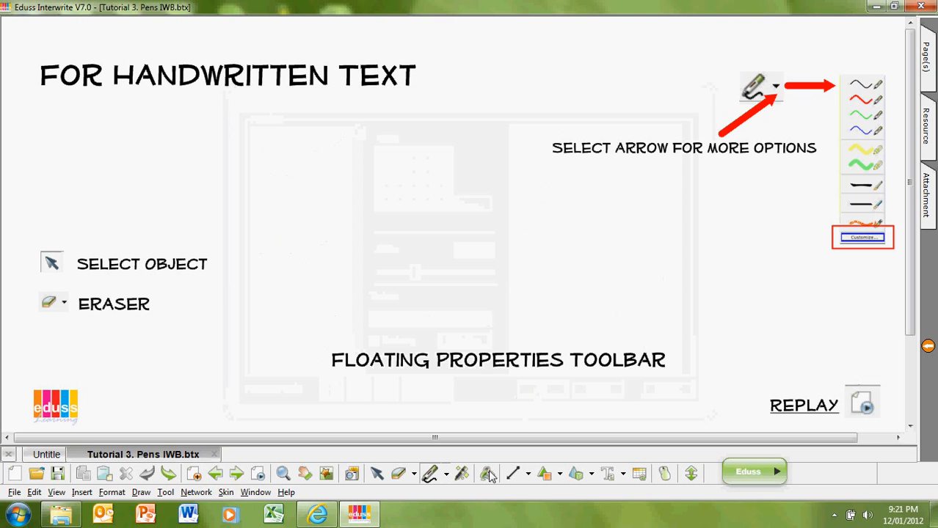
Step: Choose the black pen and draw a long looping freehand line across the empty middle of the page
left_click(446, 474)
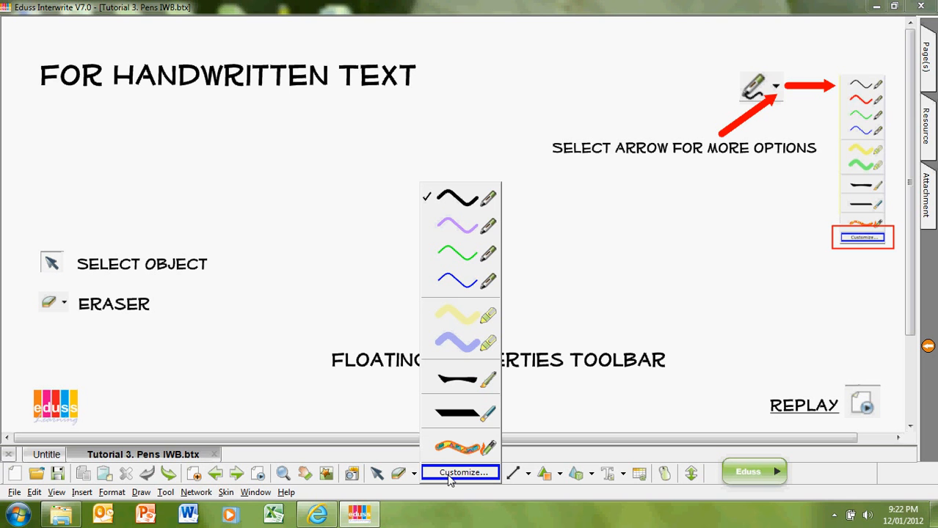
left_click(454, 200)
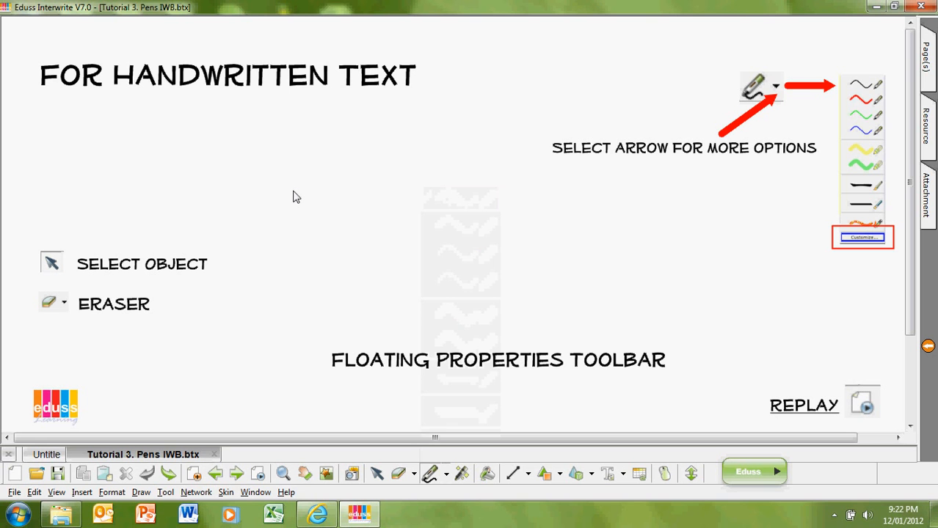
mouse_move(263, 177)
left_mouse_down()
mouse_move(354, 182)
mouse_move(581, 286)
mouse_move(570, 205)
mouse_move(668, 282)
mouse_move(735, 289)
left_mouse_up()
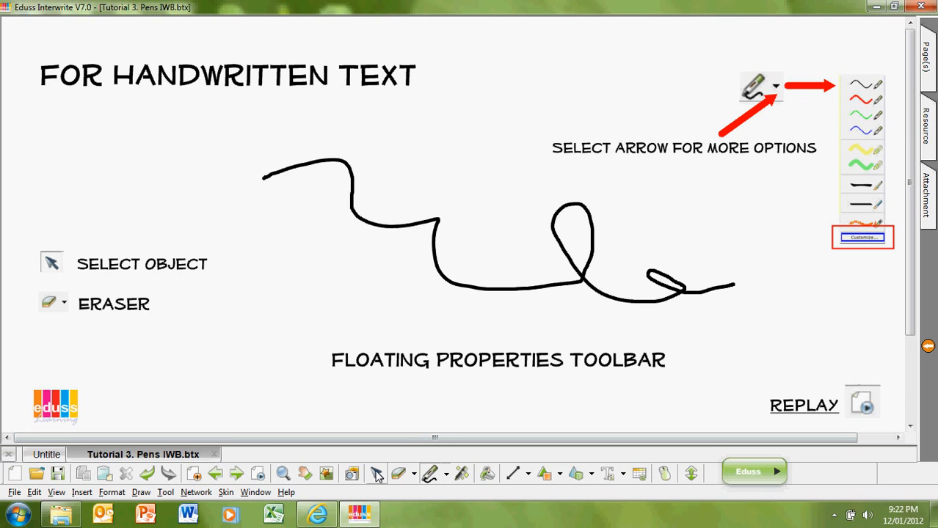
Step: Select the black freehand line and move it slightly up and to the left on the page
left_click(377, 474)
left_click(441, 277)
mouse_move(540, 266)
left_mouse_down()
mouse_move(345, 254)
mouse_move(530, 276)
mouse_move(381, 192)
mouse_move(515, 325)
mouse_move(433, 266)
mouse_move(504, 286)
mouse_move(498, 260)
left_mouse_up()
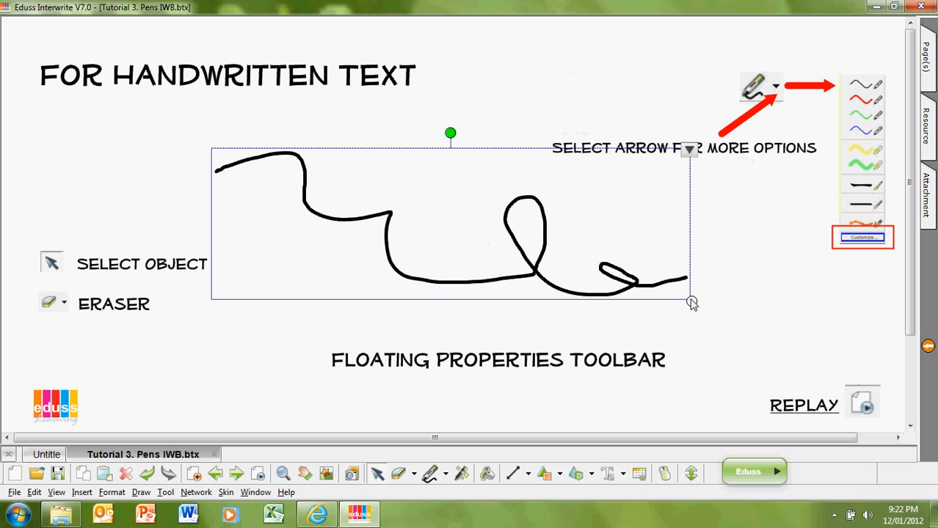
Step: Shrink the freehand line slightly in proportion, try rotating it around its center, and deselect it
mouse_move(693, 300)
left_mouse_down()
mouse_move(775, 355)
mouse_move(829, 349)
mouse_move(778, 358)
mouse_move(654, 299)
left_mouse_up()
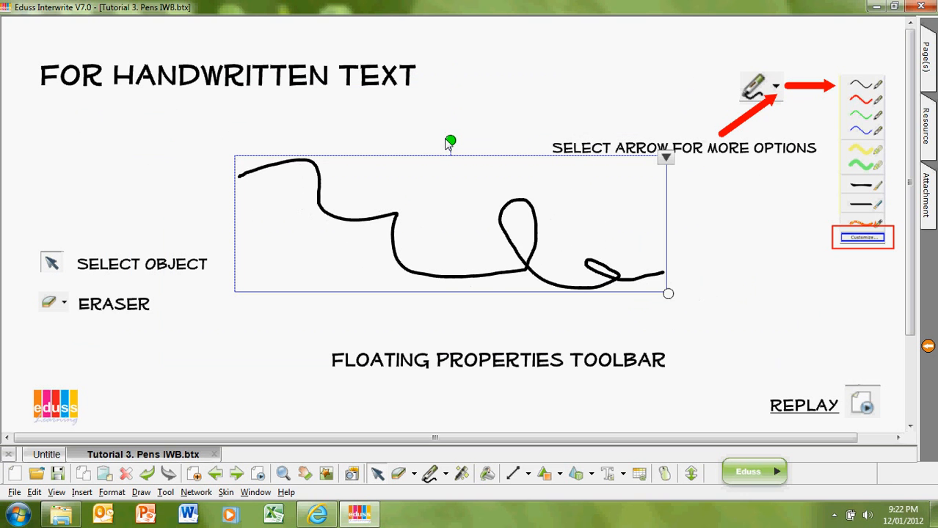
mouse_move(451, 144)
left_mouse_down()
mouse_move(370, 239)
mouse_move(404, 180)
mouse_move(462, 193)
mouse_move(453, 187)
left_mouse_up()
left_click(707, 240)
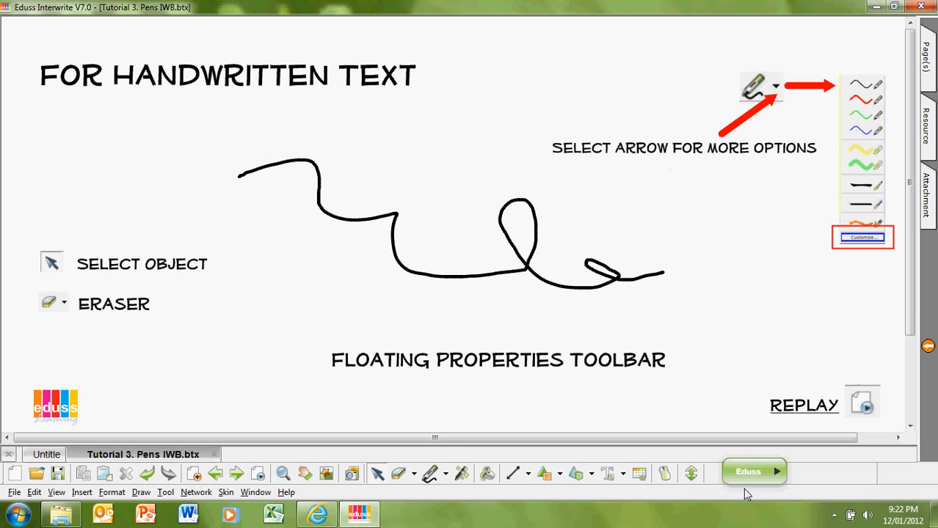
Step: Place the floating properties toolbar expanded below the page's "Floating Properties Toolbar" text and select the freehand line
left_click_drag(752, 475, 477, 397)
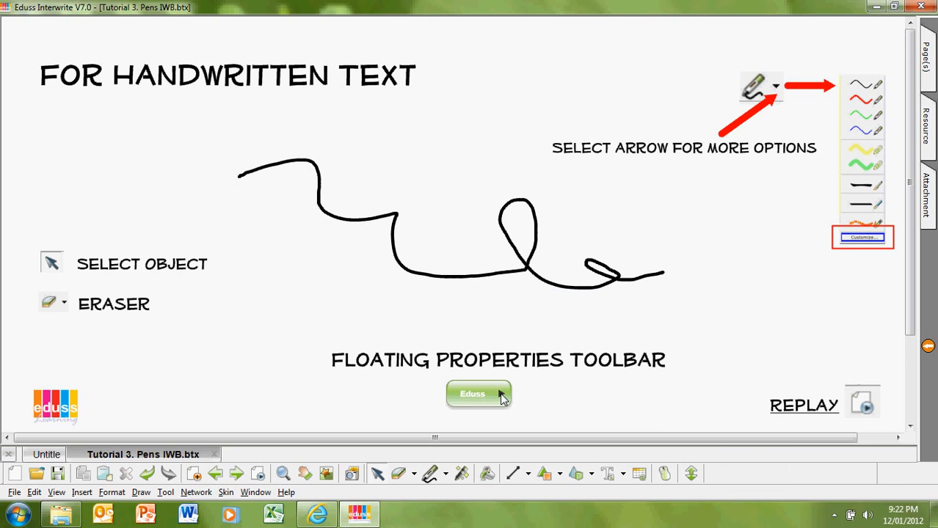
left_click(502, 396)
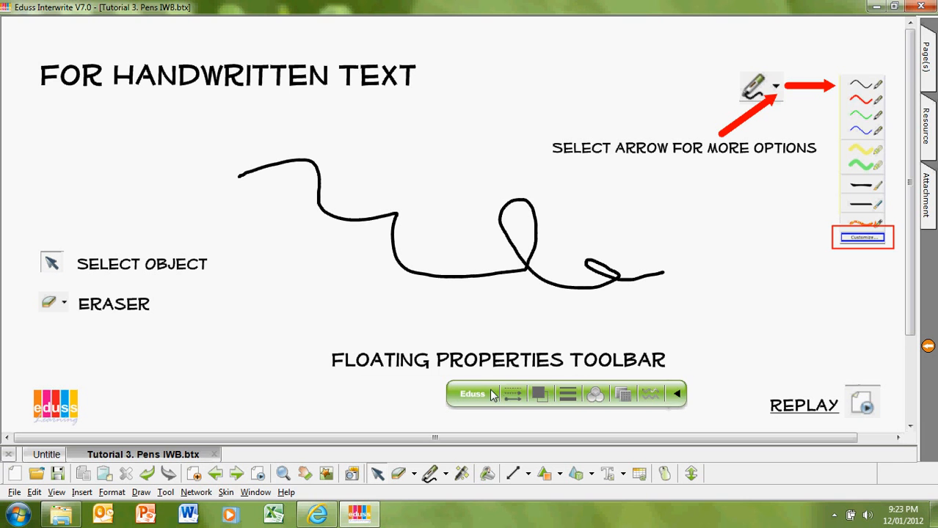
left_click_drag(492, 396, 401, 391)
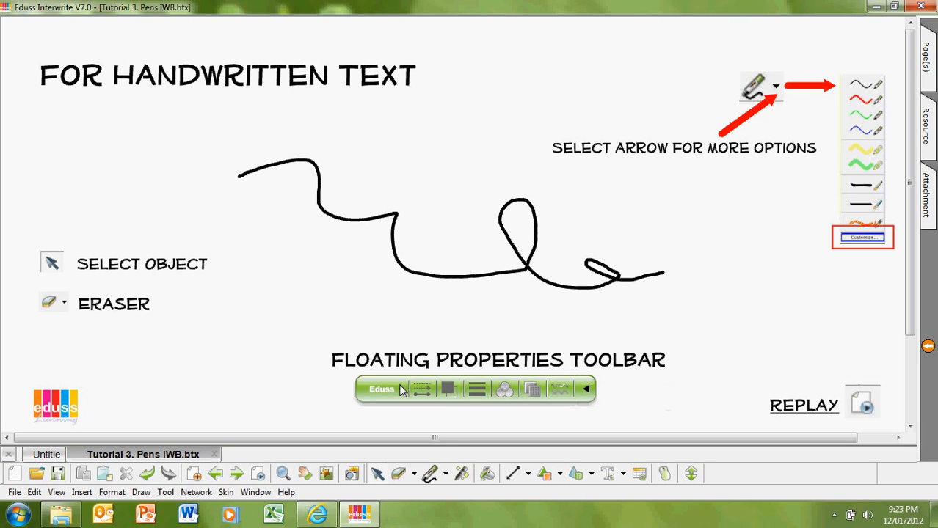
left_click(416, 275)
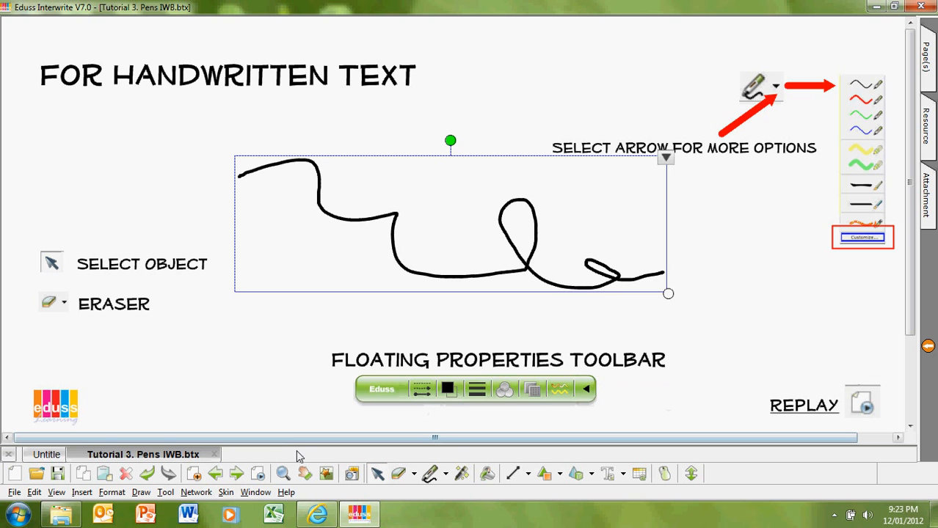
Step: Go to the next page to view the overview of the floating properties toolbar for pens
left_click(237, 473)
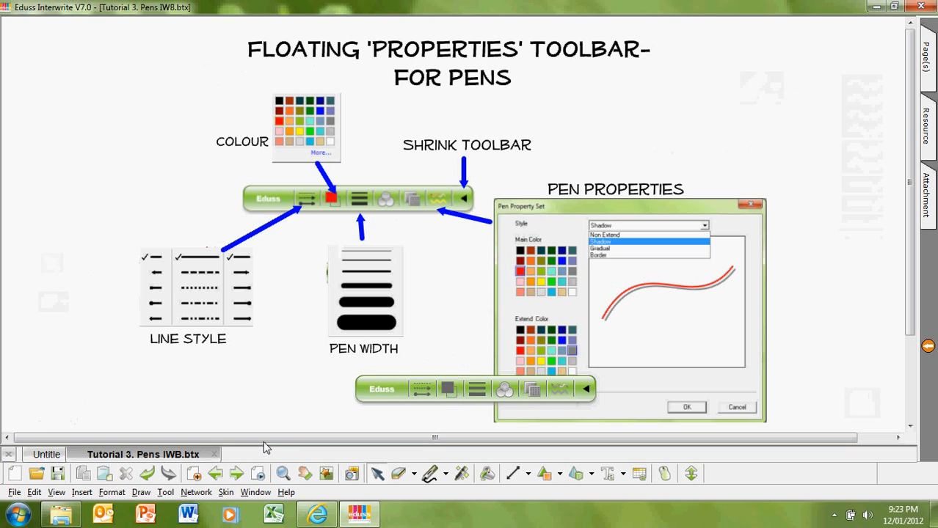
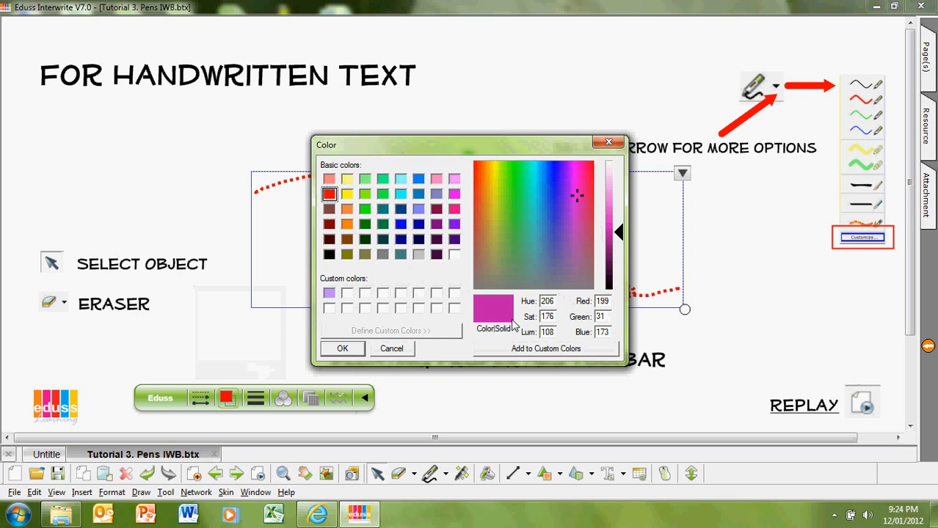
Step: Add the magenta with red 199, green 31, blue 173 to the custom colors and apply it to the dotted line
left_click(513, 347)
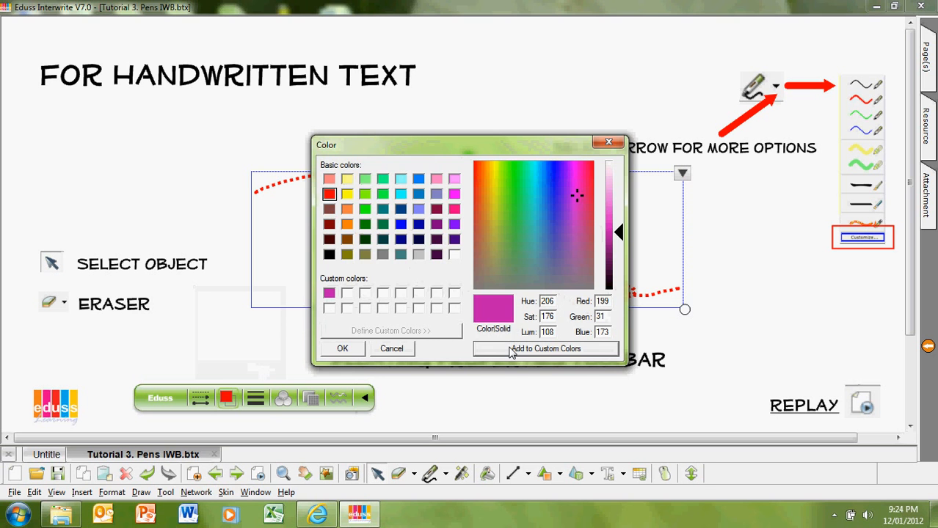
left_click(353, 352)
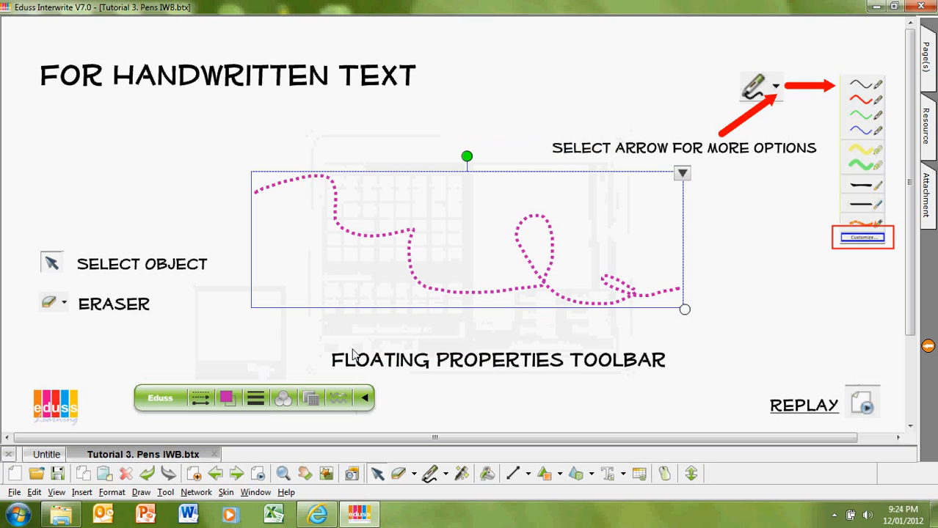
Step: Give the magenta line the fourth available thickness and change its dotted style to a solid line
left_click(257, 398)
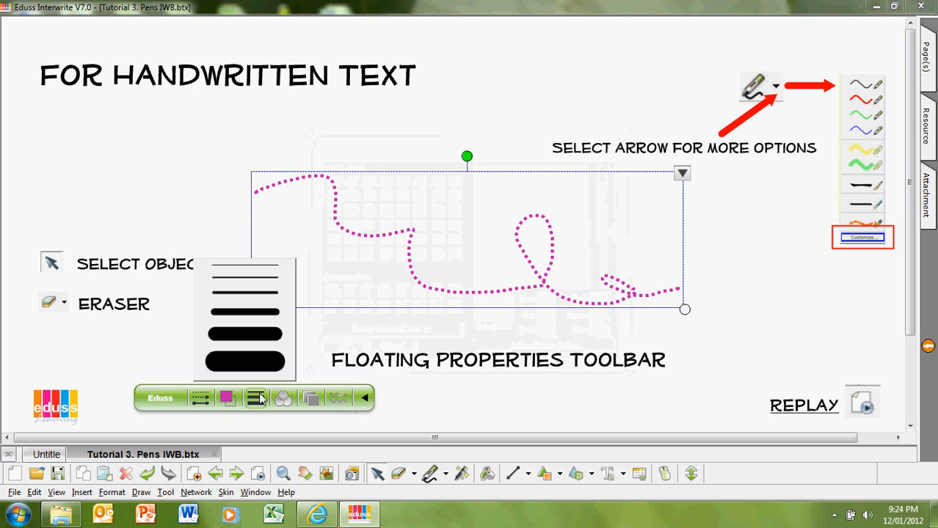
left_click(253, 312)
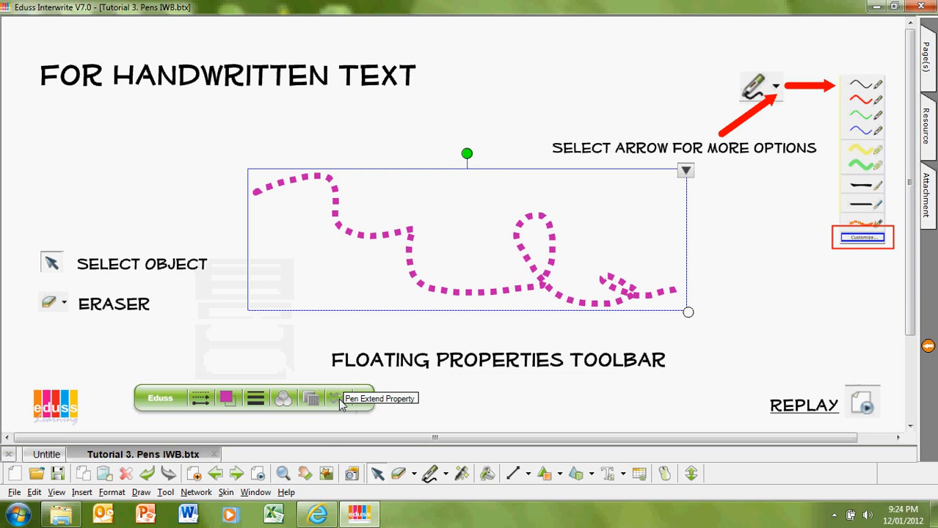
left_click(201, 399)
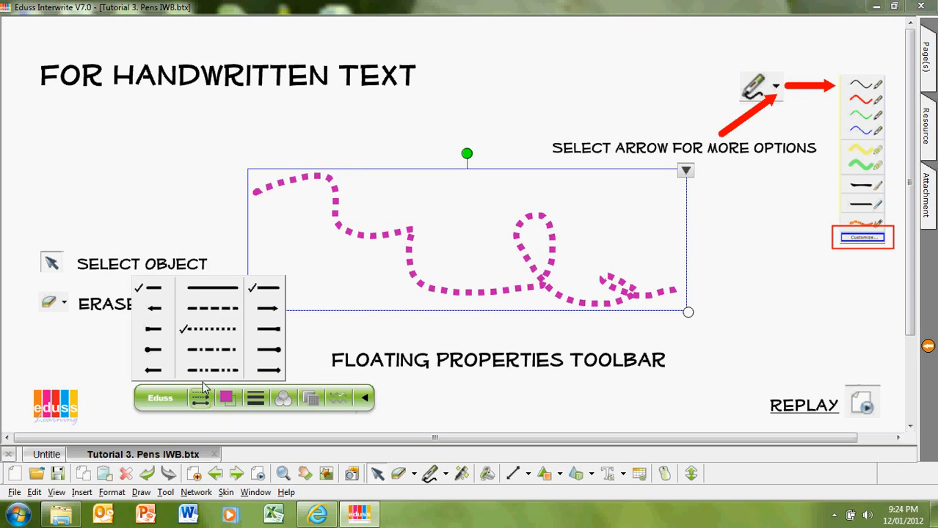
left_click(207, 300)
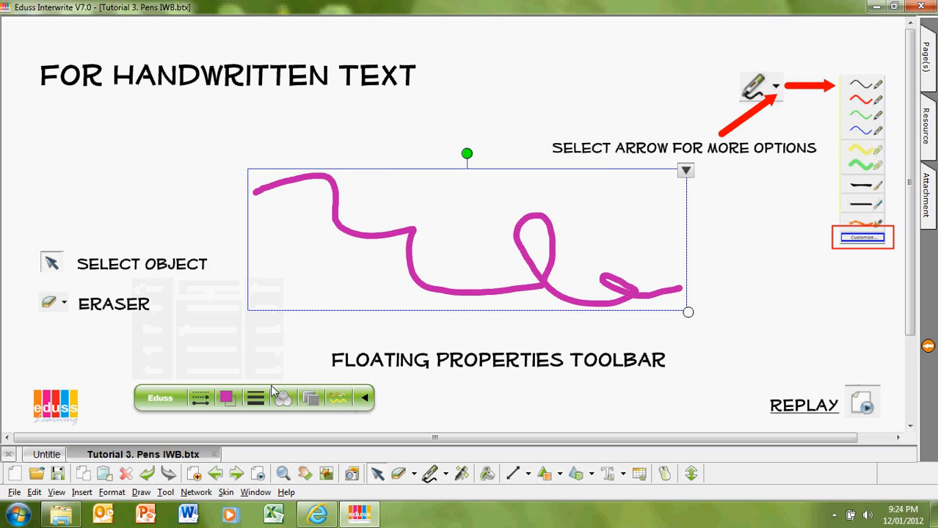
Step: Apply the Shadow pen style with a gray extend color to the magenta line
left_click(338, 399)
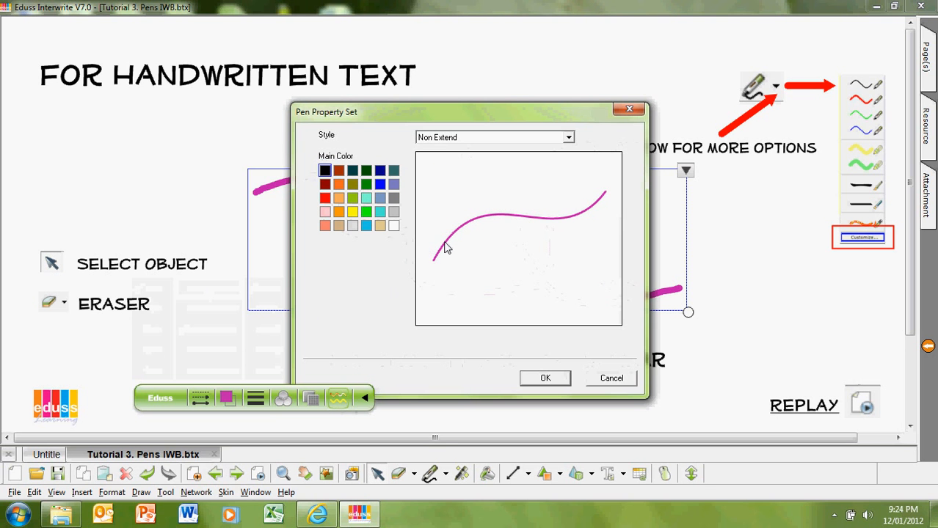
left_click(568, 138)
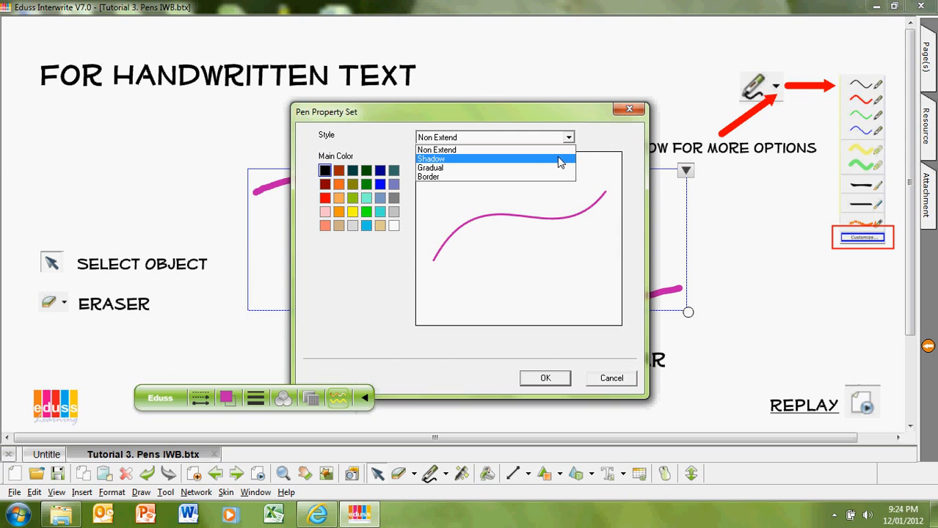
left_click(560, 160)
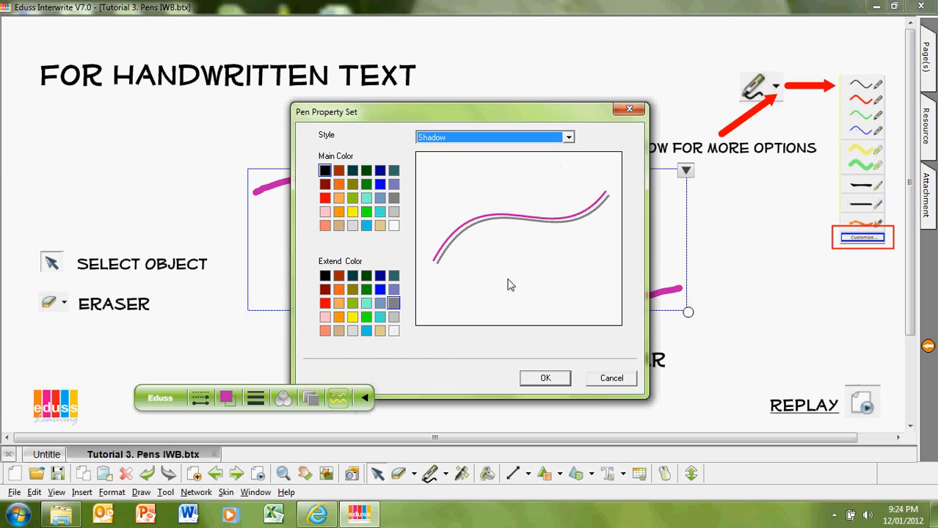
left_click(543, 379)
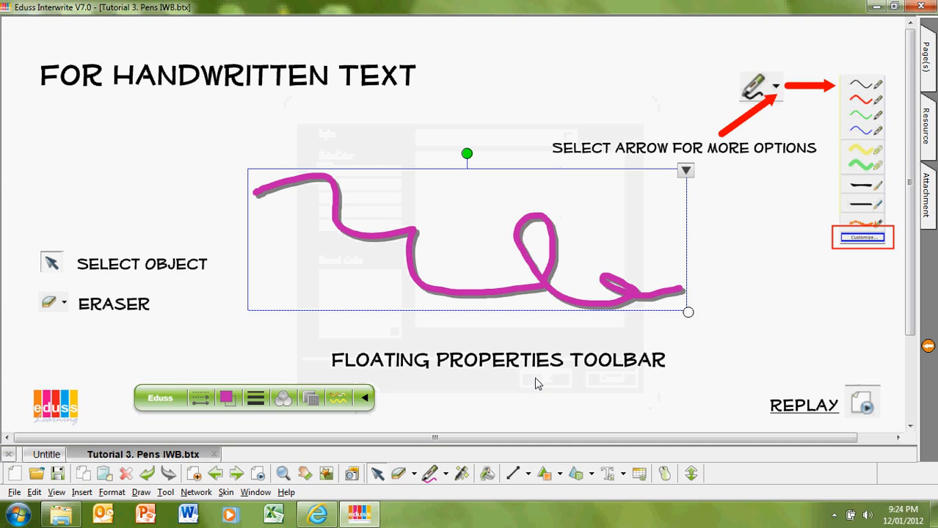
Step: Apply the Gradual pen style with a yellow extend color to the magenta line
left_click(341, 404)
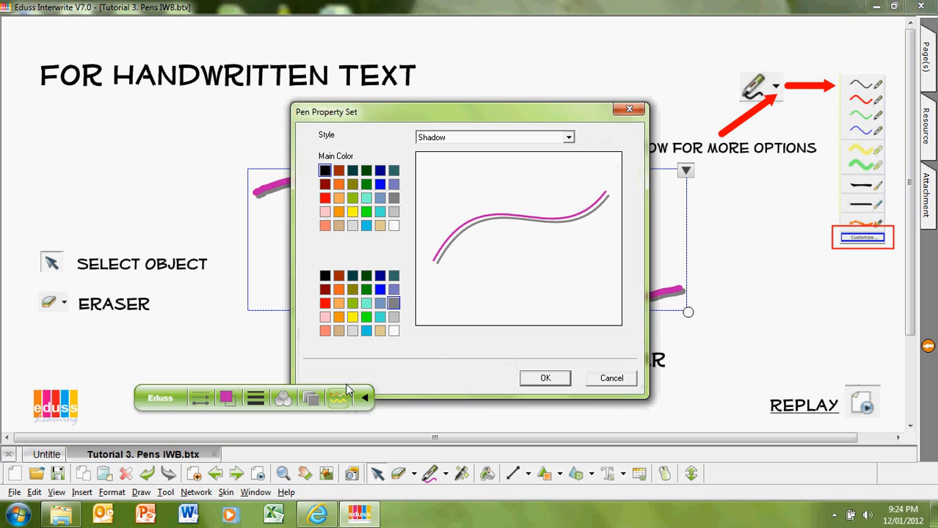
left_click(569, 138)
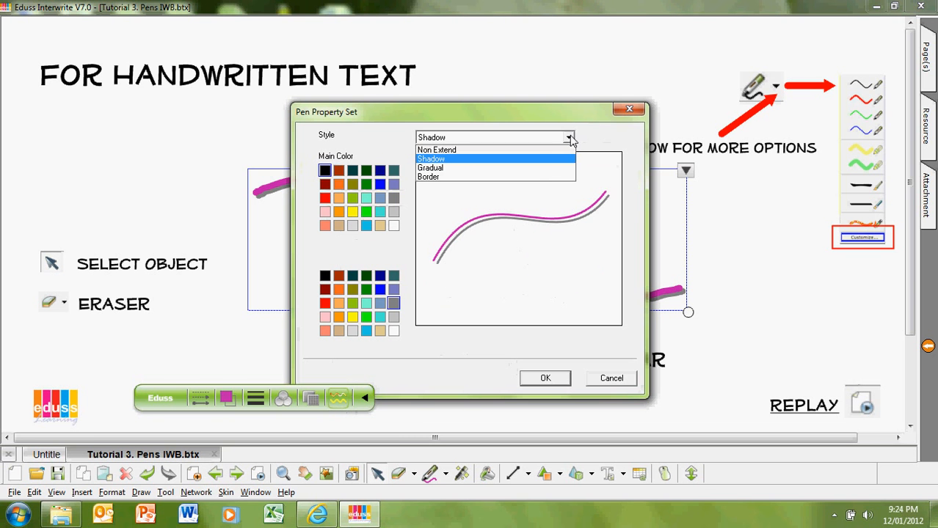
left_click(549, 168)
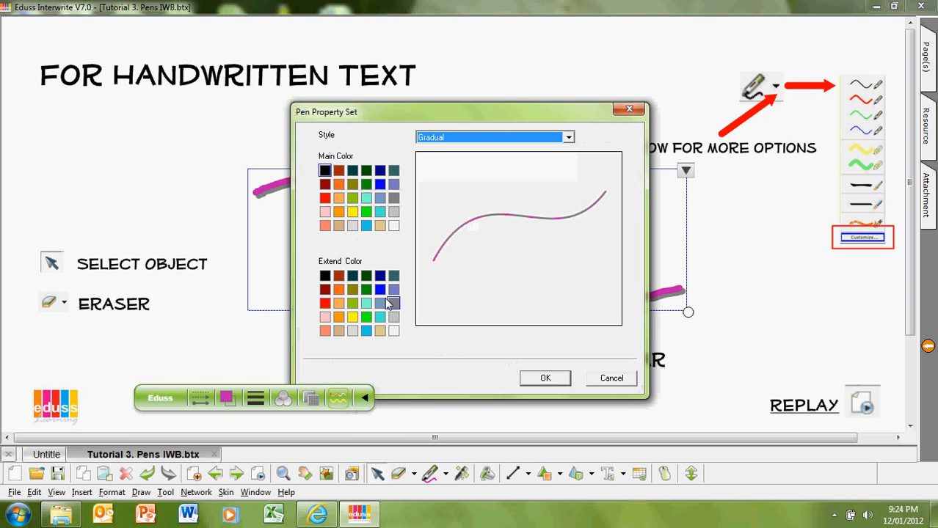
left_click(352, 317)
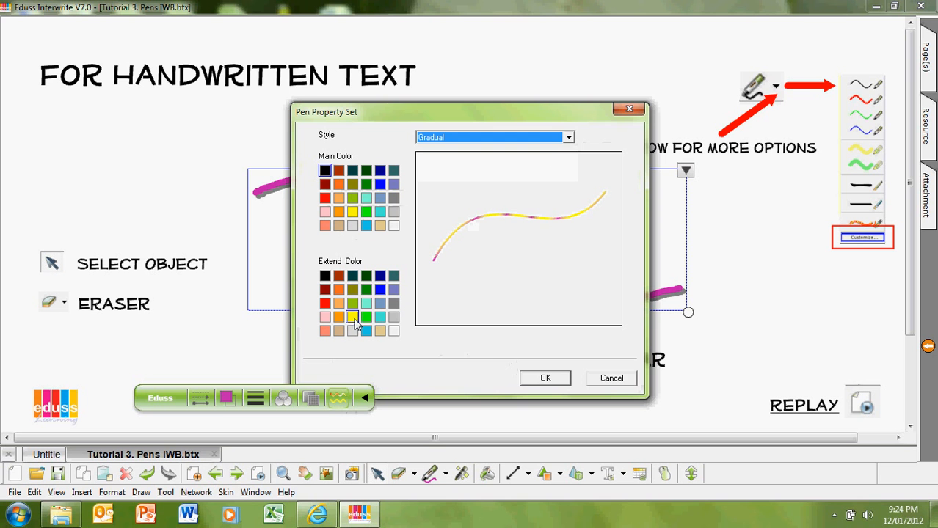
left_click(541, 379)
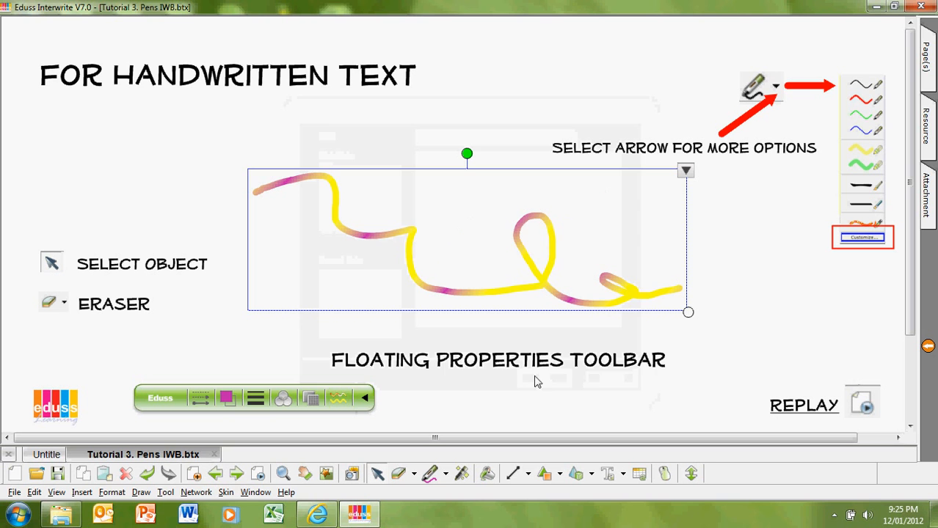
Step: Apply the Border pen style with a black extend color to the line and shrink the floating properties toolbar
left_click(340, 398)
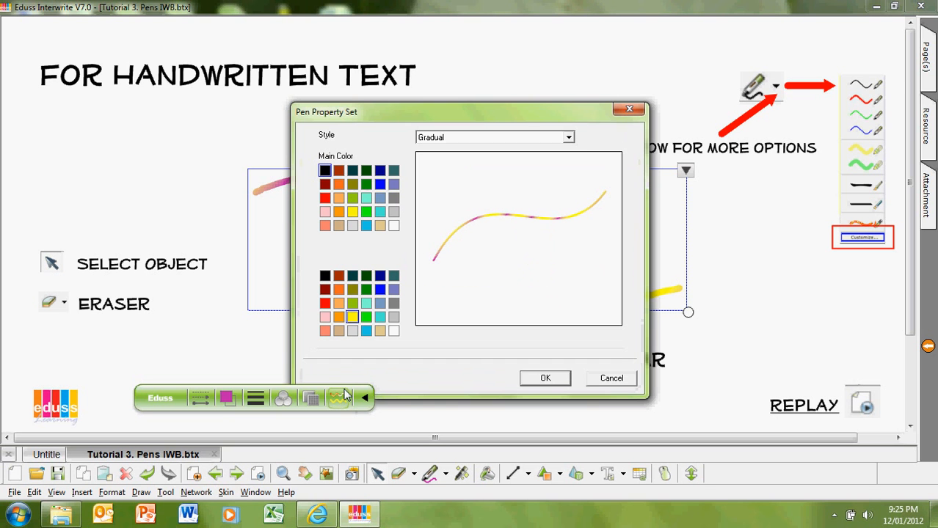
left_click(568, 138)
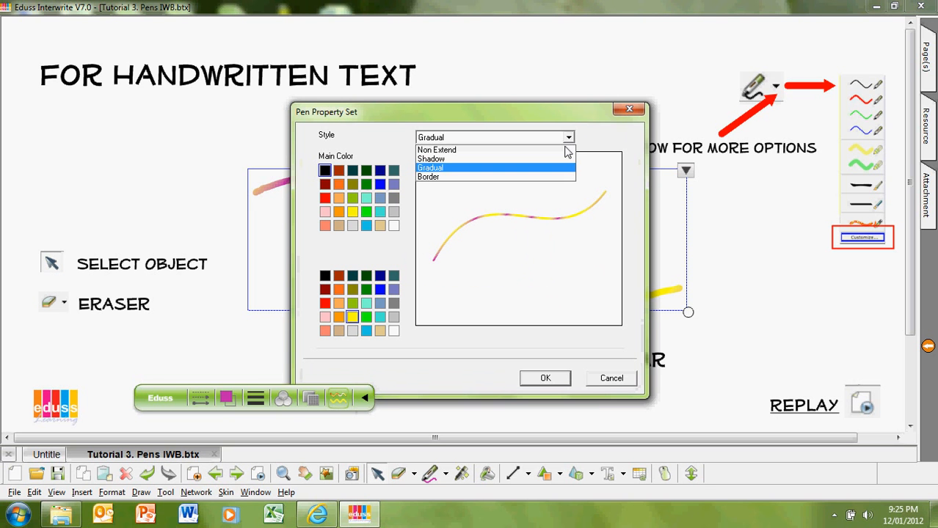
left_click(557, 178)
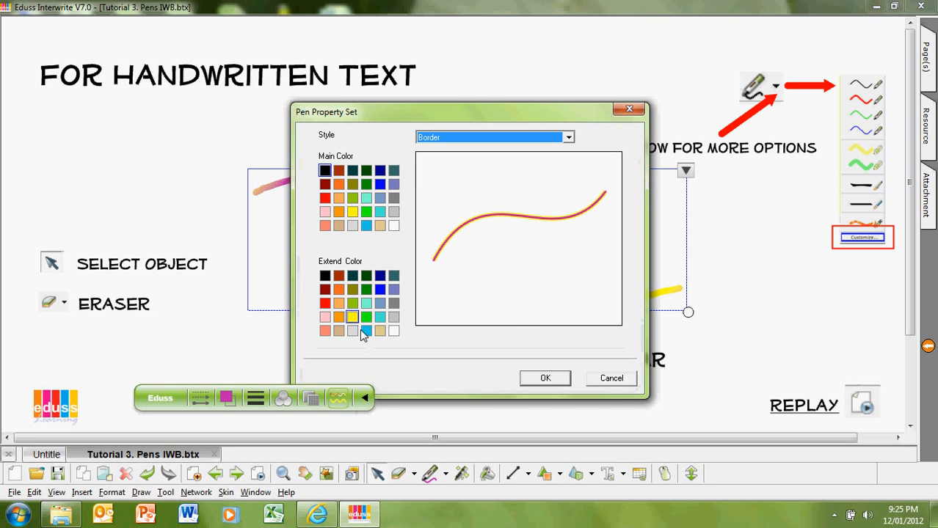
left_click(325, 277)
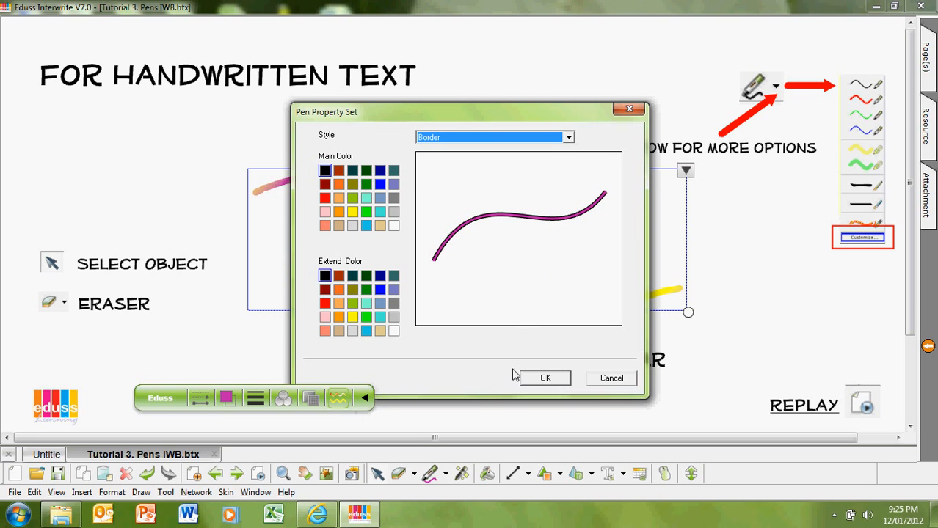
left_click(536, 381)
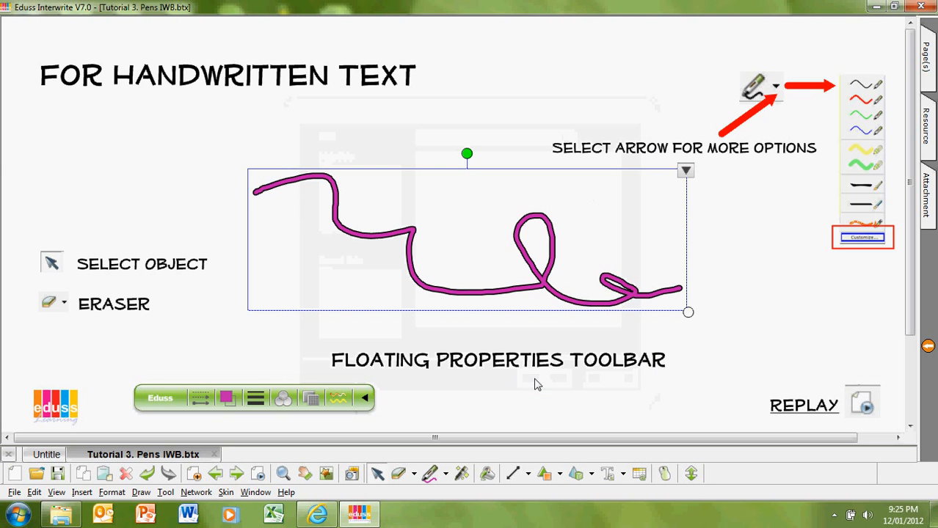
left_click(365, 399)
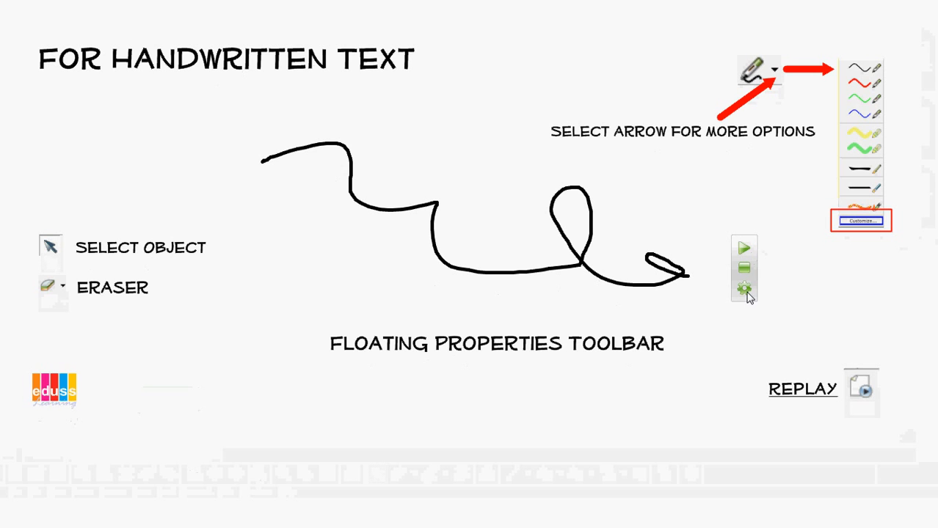
Step: Set the replay speed to x0.5 and replay the handwritten text page
left_click(744, 290)
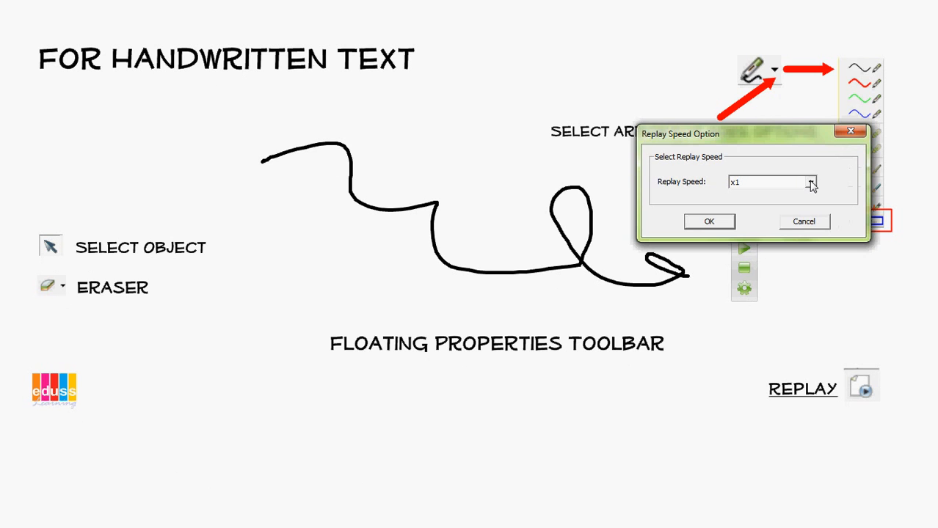
left_click(810, 181)
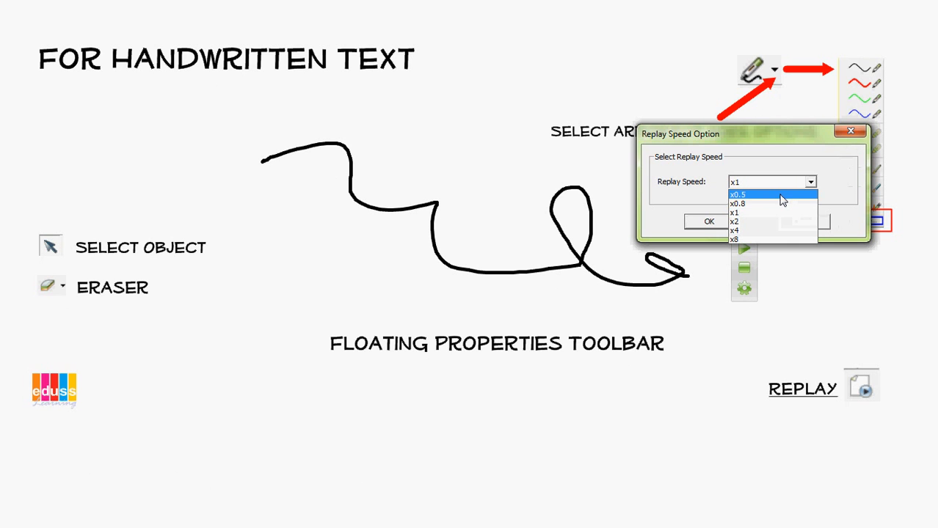
left_click(781, 195)
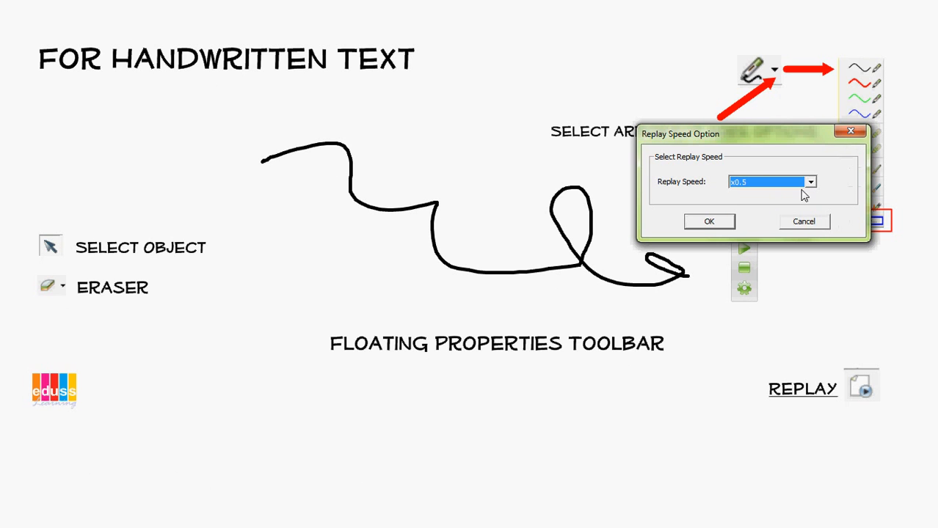
left_click(810, 183)
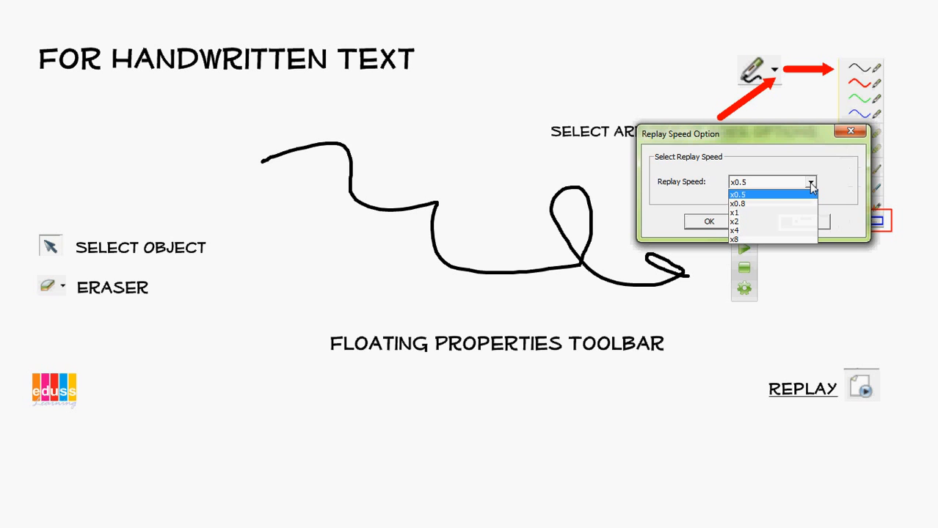
left_click(810, 183)
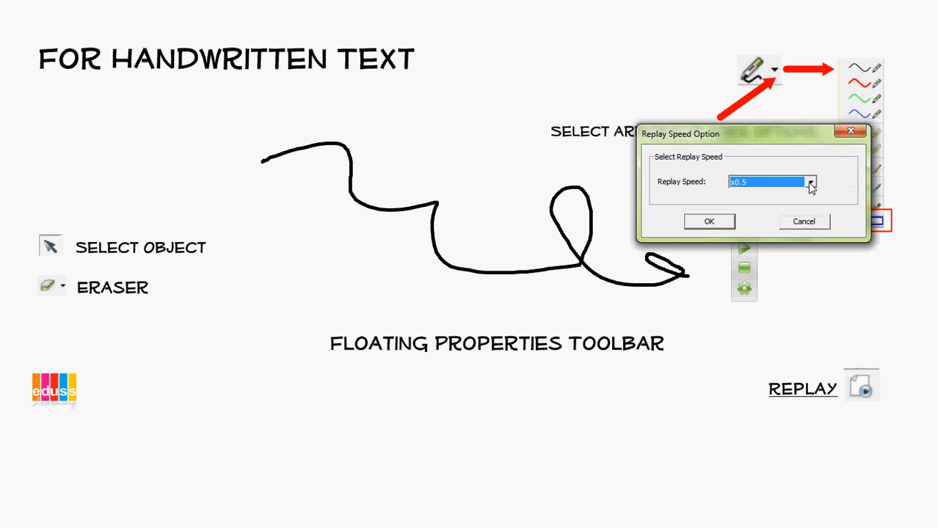
left_click(708, 223)
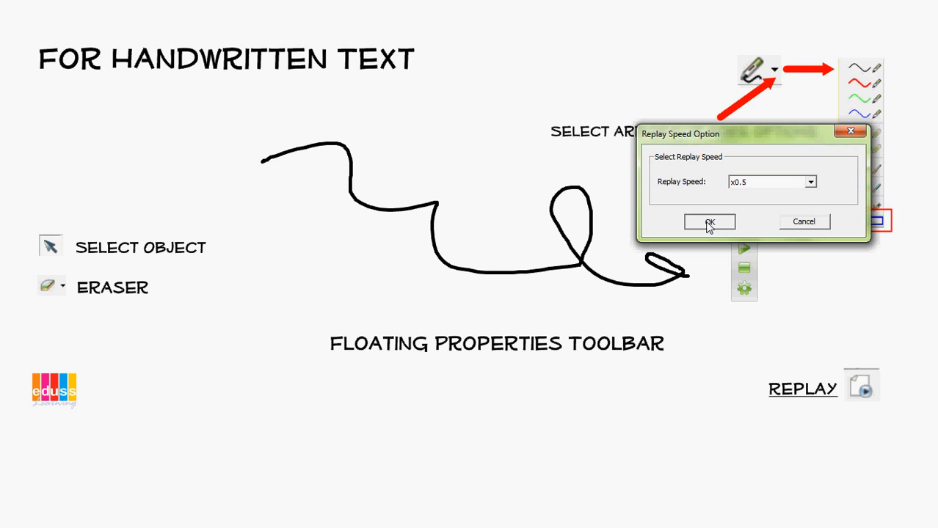
left_click(744, 252)
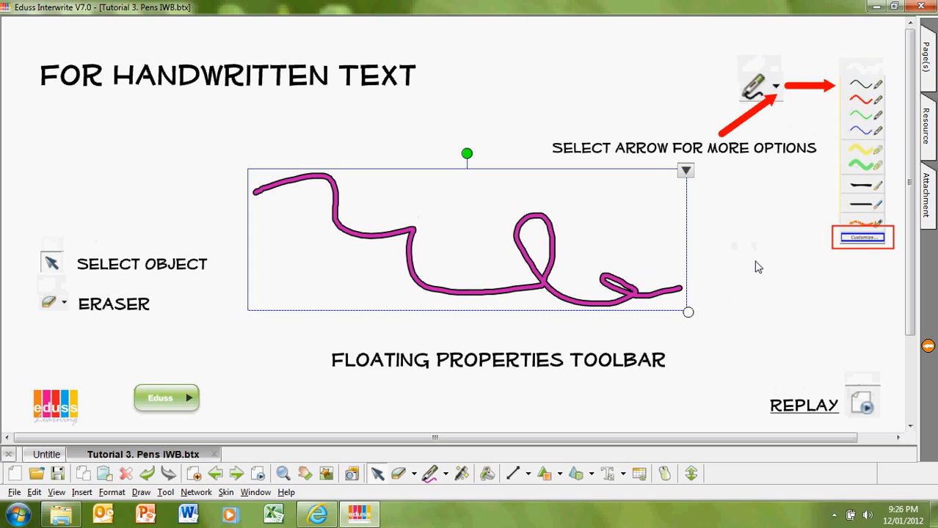
Step: On the Replay Example 1 page, trace the character お in the first blank practice box with the black brush pen
left_click(238, 476)
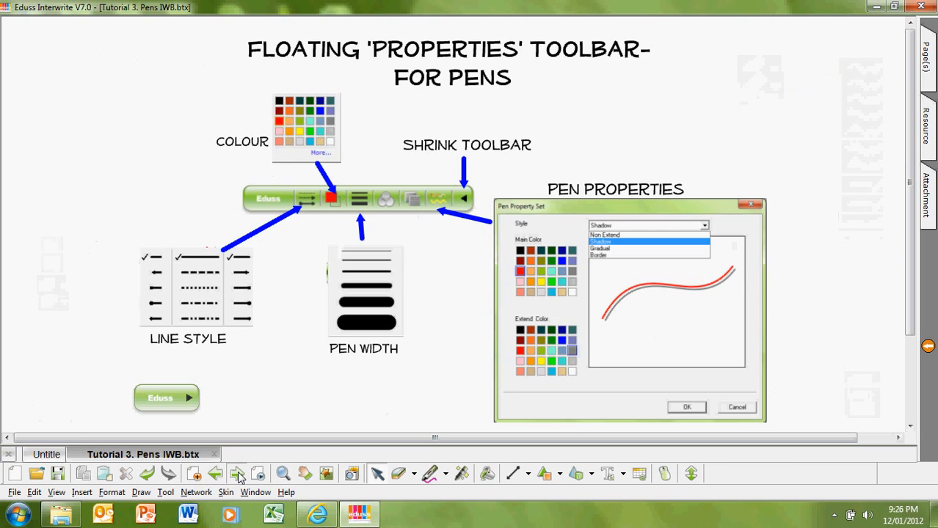
left_click(237, 475)
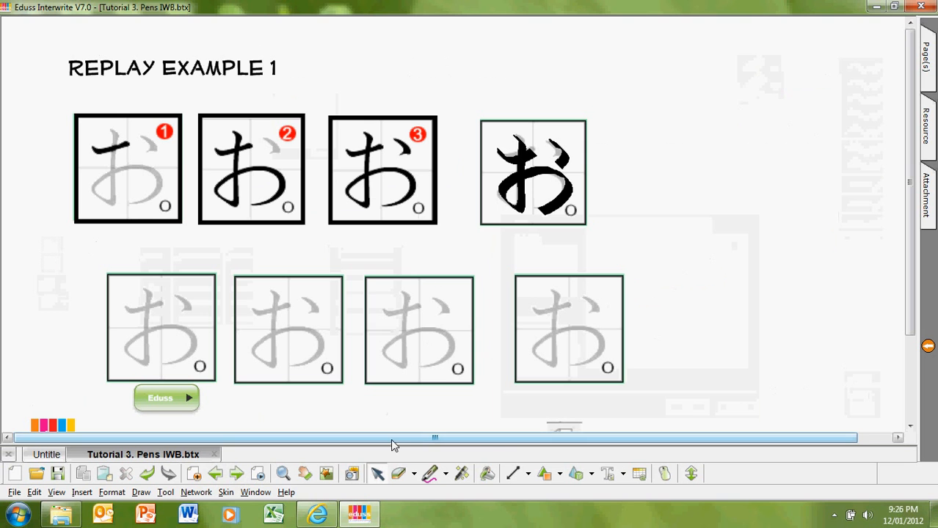
left_click(445, 473)
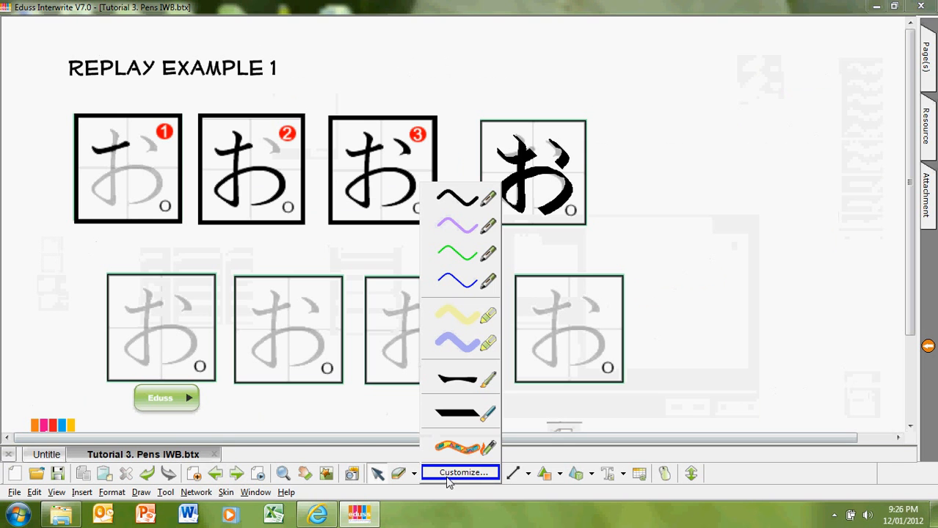
left_click(457, 380)
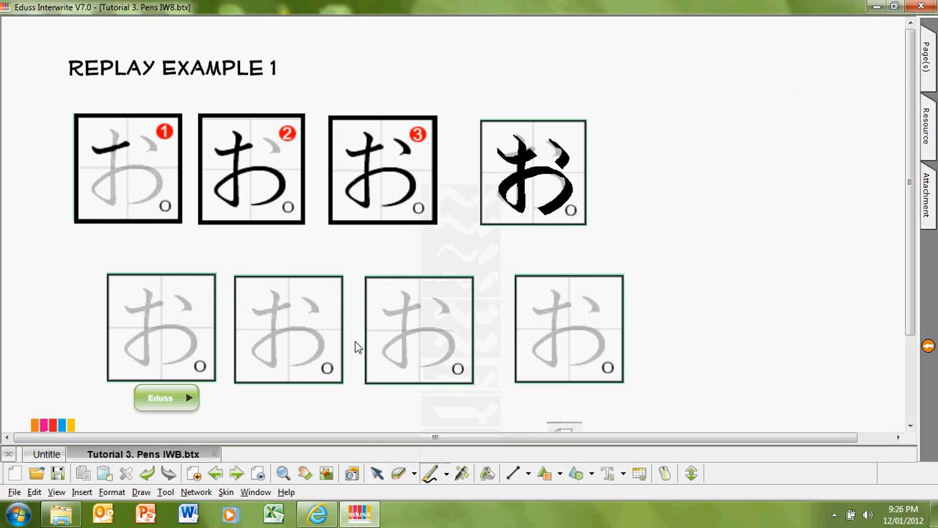
mouse_move(123, 313)
left_mouse_down()
mouse_move(163, 301)
mouse_move(139, 368)
mouse_move(129, 358)
mouse_move(181, 326)
mouse_move(207, 347)
mouse_move(179, 358)
left_mouse_up()
left_click_drag(178, 294, 193, 322)
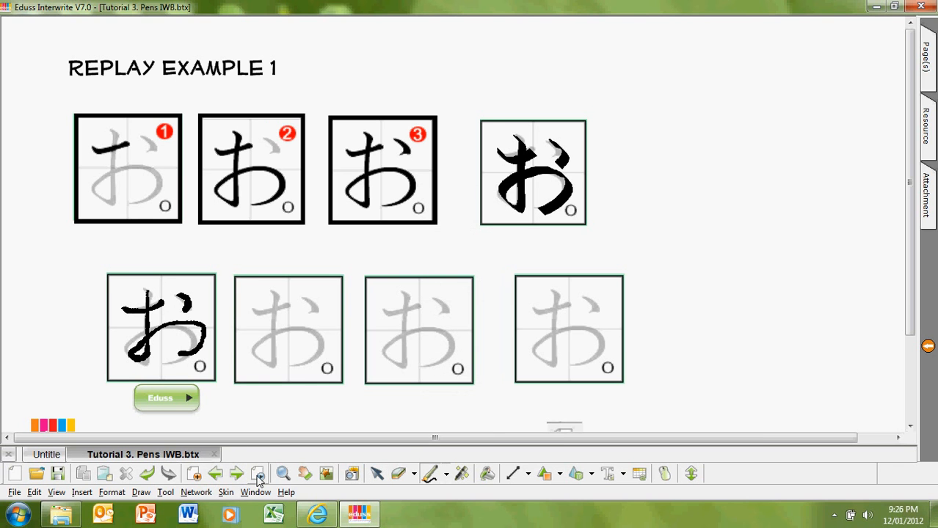
Step: Replay the strokes on the Replay Example 1 page, move the replay controls closer to the practice boxes, and stop the playback
left_click(258, 475)
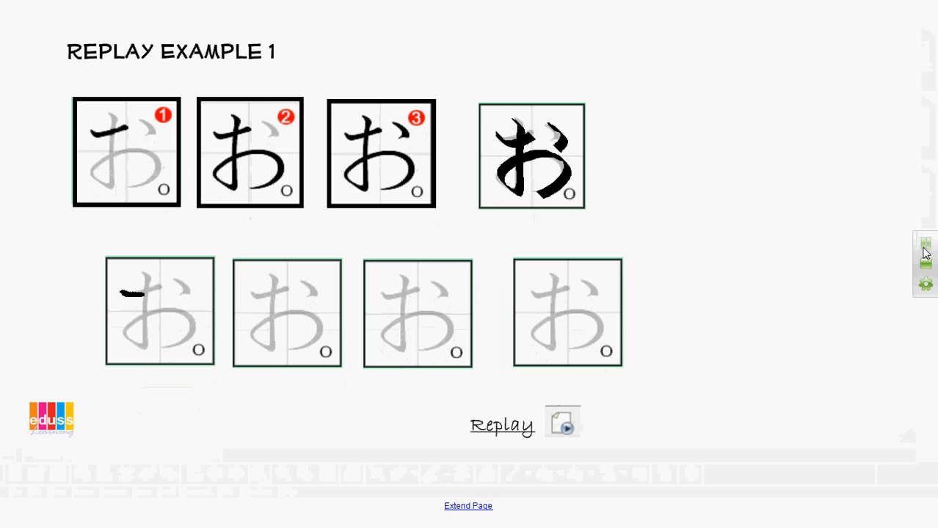
left_click(926, 243)
left_click_drag(931, 242, 716, 253)
left_click(717, 260)
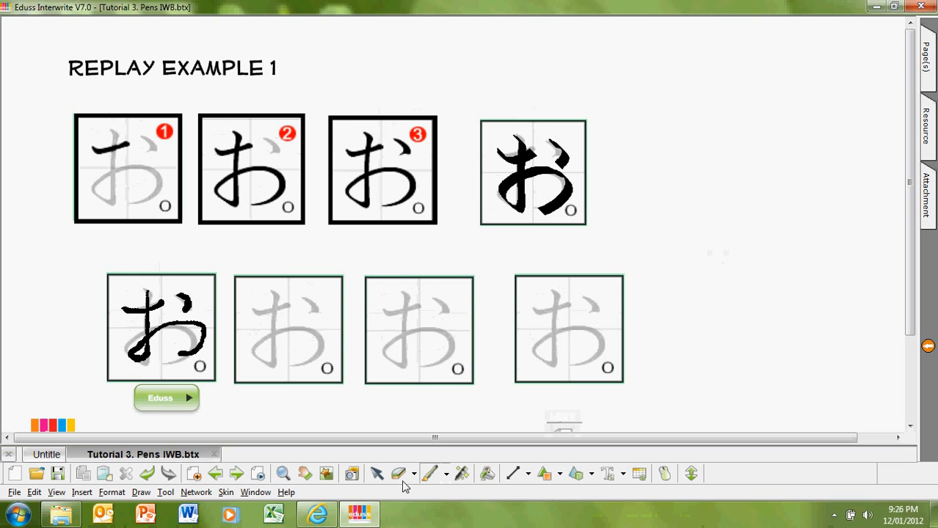
Step: On the Using Texture Pens page, handwrite "hello" with the texture pen below the textured "3+5="
left_click(236, 474)
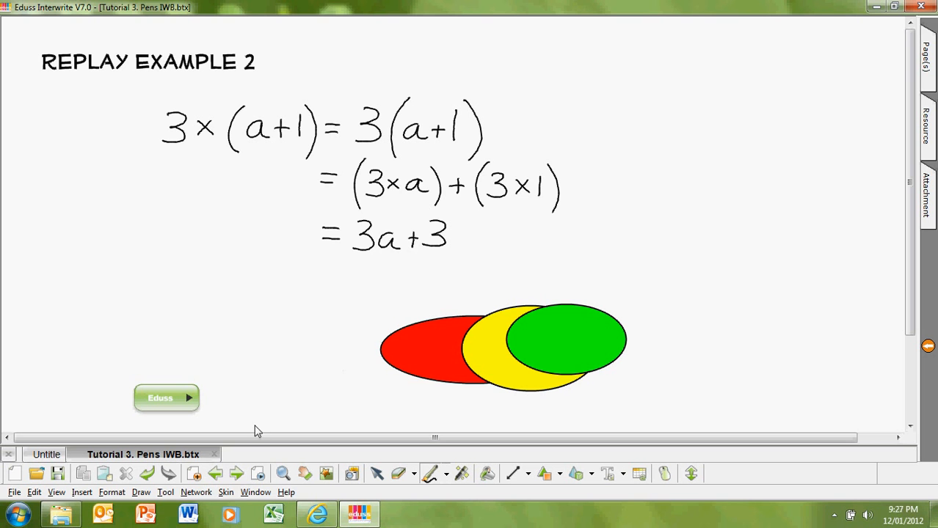
left_click(236, 474)
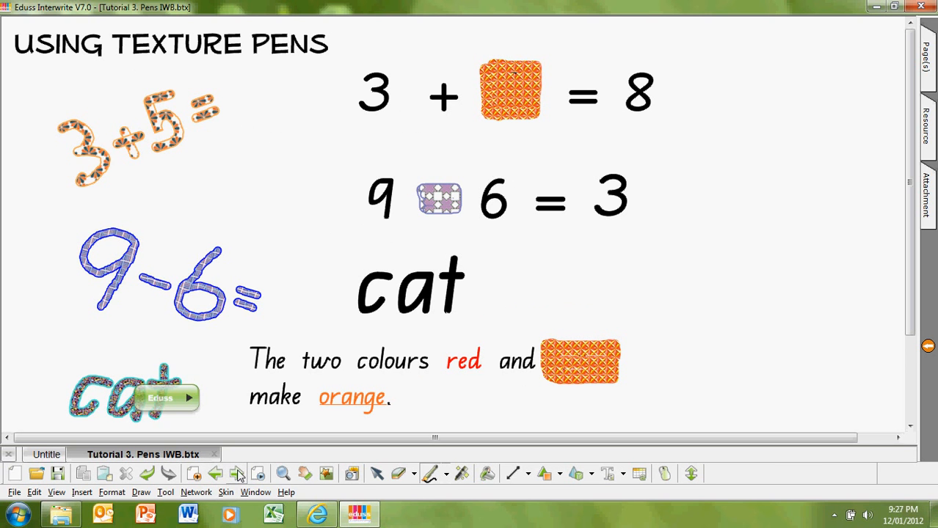
left_click(445, 474)
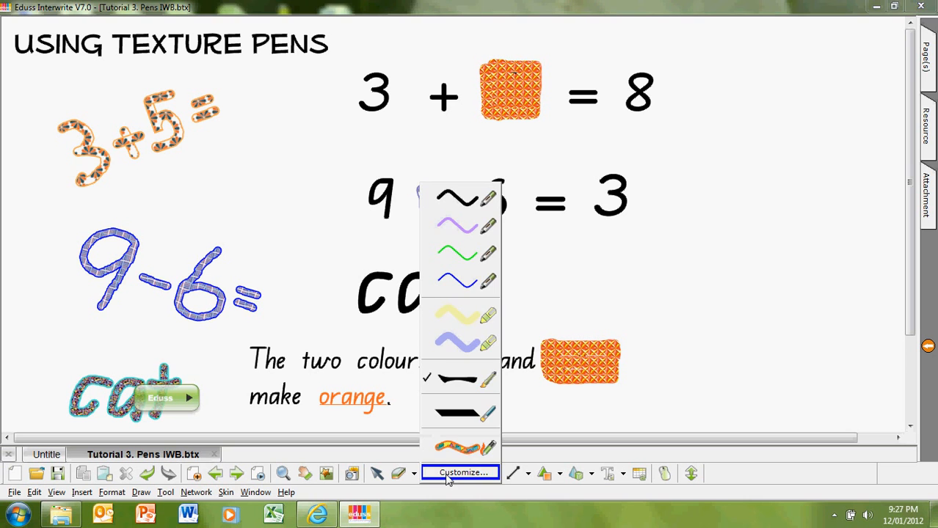
left_click(449, 446)
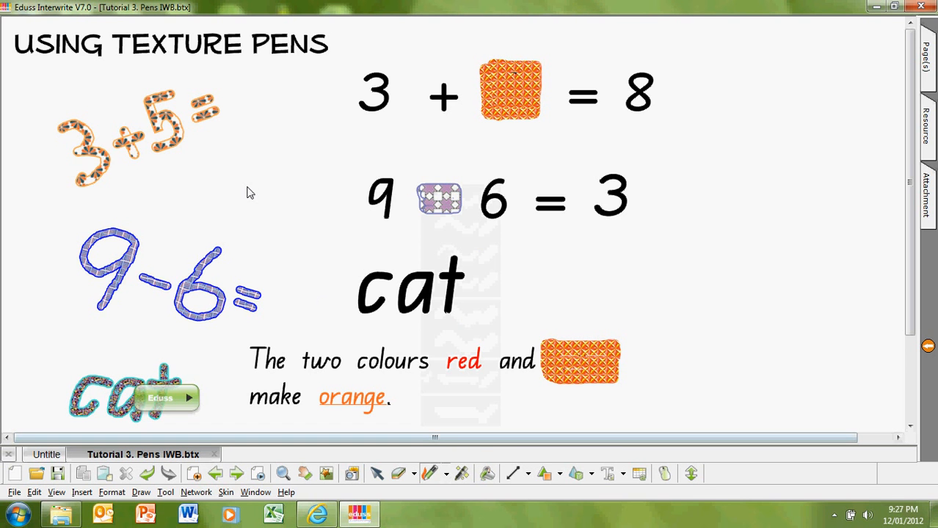
mouse_move(218, 139)
left_mouse_down()
mouse_move(209, 205)
mouse_move(235, 189)
mouse_move(230, 207)
mouse_move(248, 176)
mouse_move(244, 186)
mouse_move(273, 200)
left_mouse_up()
left_click_drag(283, 135, 284, 197)
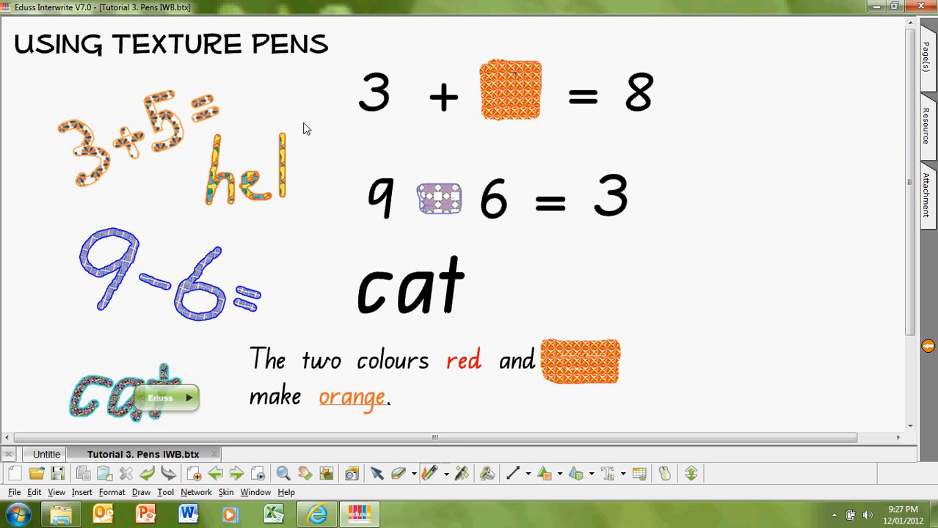
mouse_move(300, 132)
left_mouse_down()
mouse_move(314, 216)
mouse_move(327, 175)
left_mouse_up()
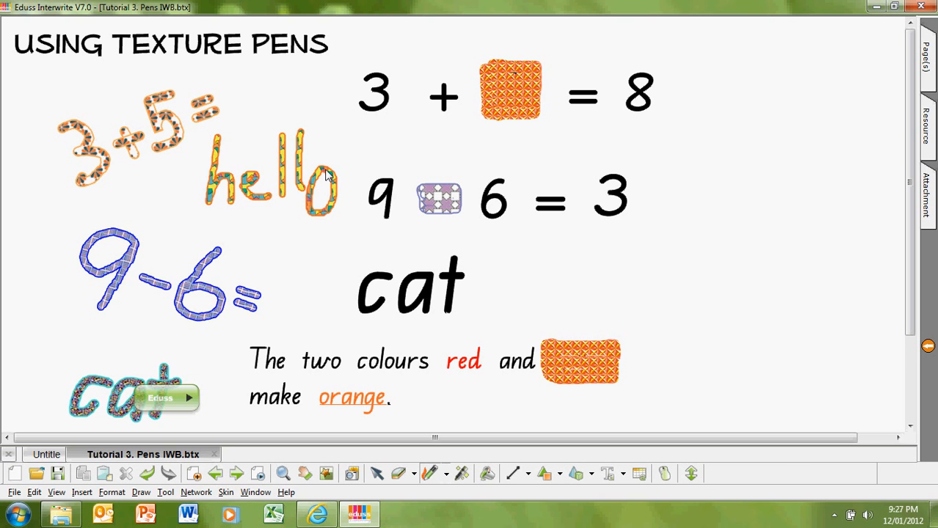
Step: Erase the textured patches covering parts of the two equations and the sentence about colours, using the first eraser type
left_click(415, 480)
left_click(422, 358)
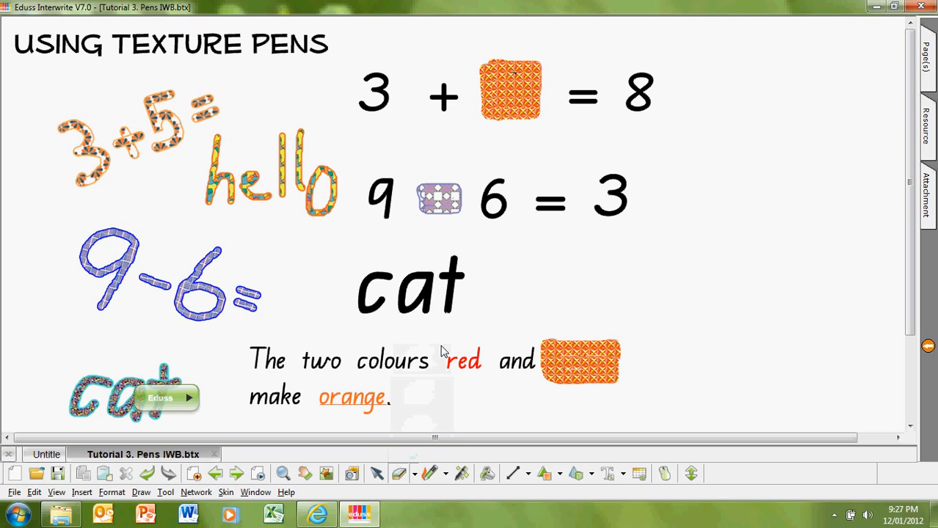
mouse_move(484, 61)
left_mouse_down()
mouse_move(493, 119)
mouse_move(496, 70)
mouse_move(517, 139)
mouse_move(523, 64)
left_mouse_up()
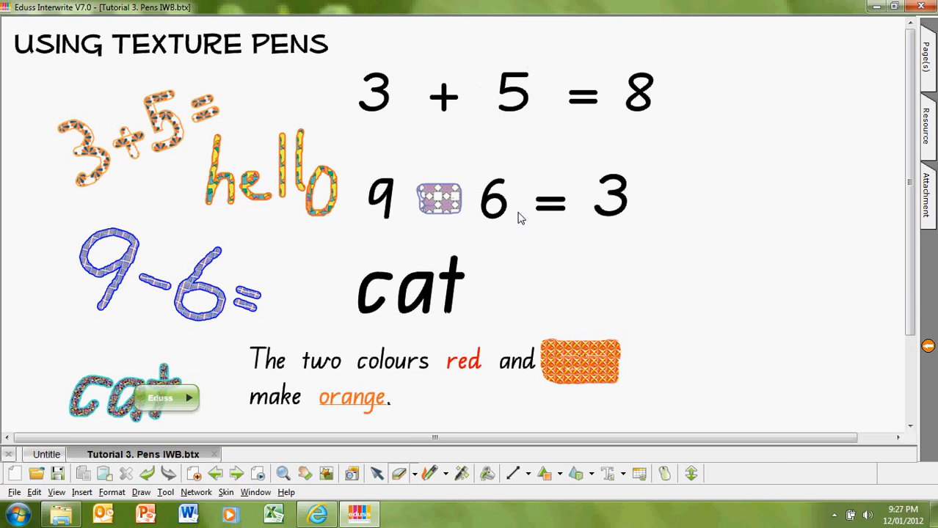
mouse_move(417, 163)
left_mouse_down()
mouse_move(432, 237)
mouse_move(446, 184)
mouse_move(456, 189)
left_mouse_up()
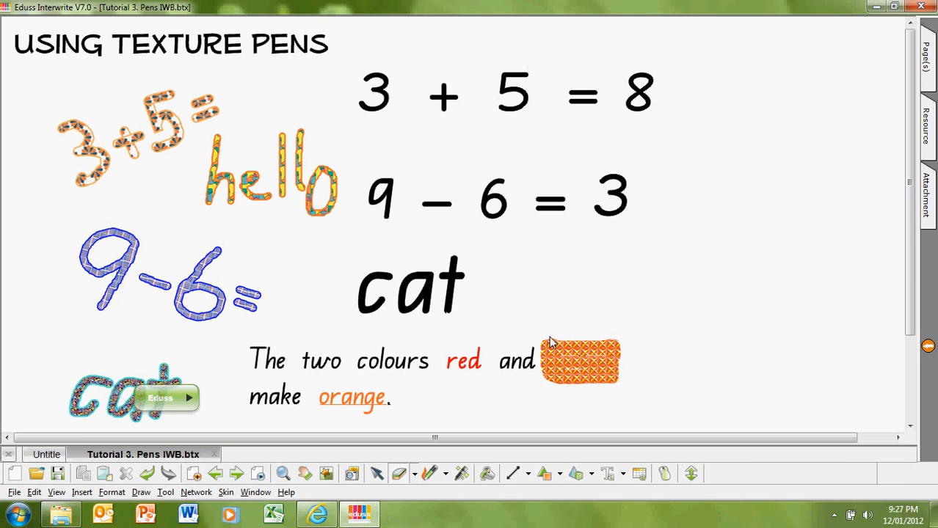
mouse_move(552, 342)
left_mouse_down()
mouse_move(566, 382)
mouse_move(591, 366)
mouse_move(596, 387)
mouse_move(601, 342)
mouse_move(600, 369)
left_mouse_up()
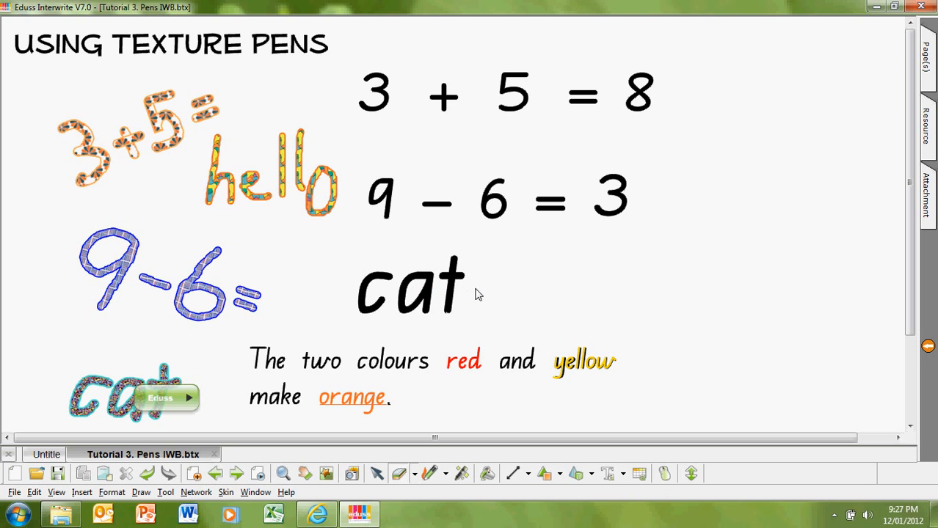
Step: Delete the large black "cat" text and undo the deletion
left_click(377, 473)
left_click(413, 321)
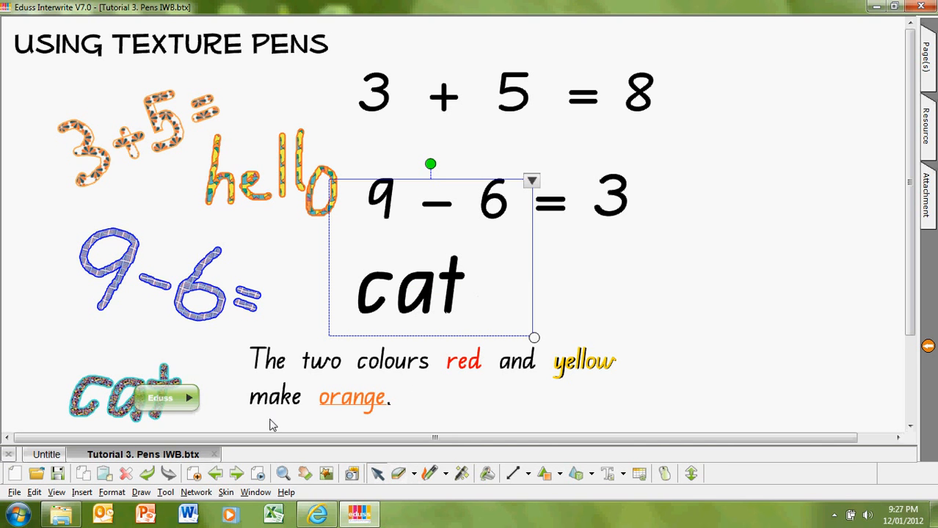
left_click(126, 473)
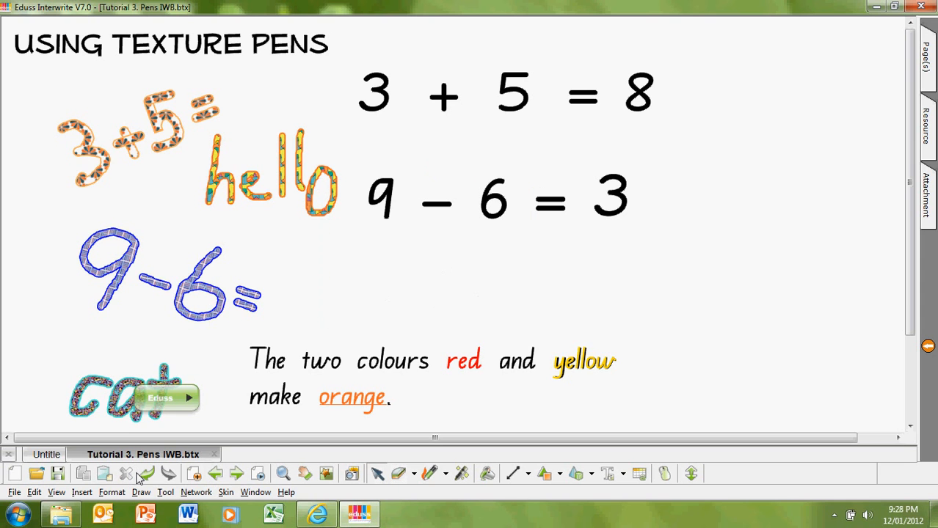
left_click(146, 476)
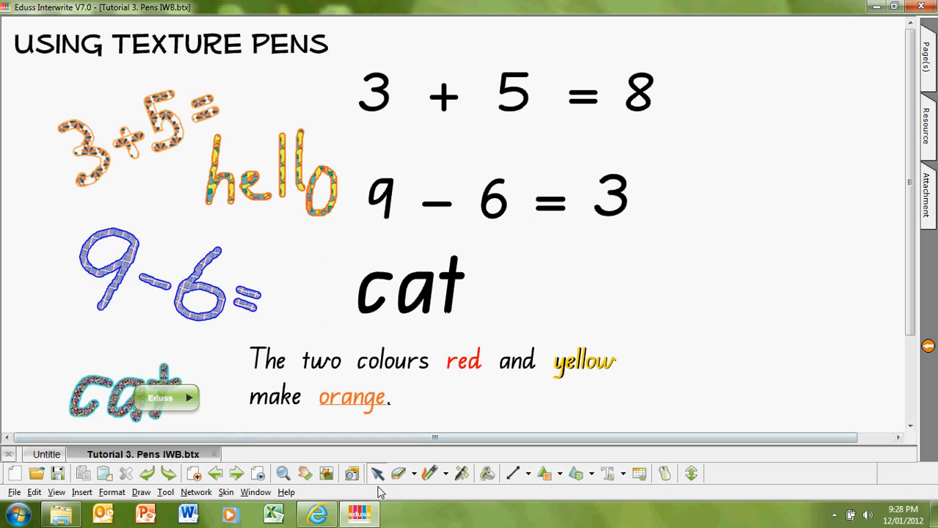
Step: Highlight the page title and the word "two" with the yellow highlighter at its thickest width
left_click(445, 474)
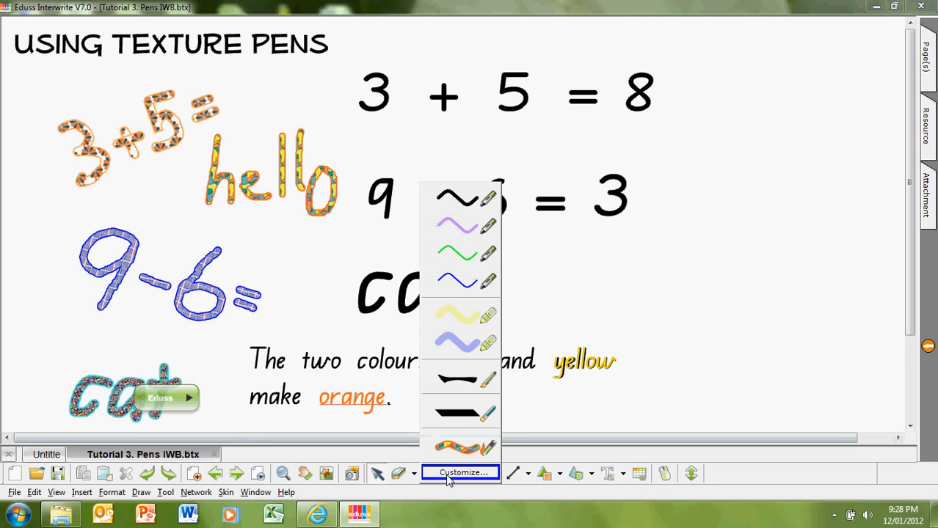
left_click(461, 317)
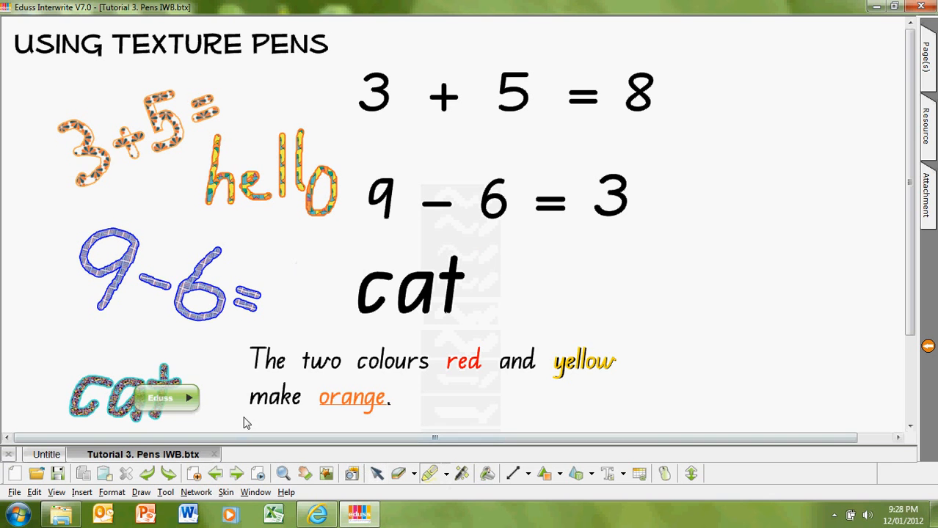
left_click(192, 400)
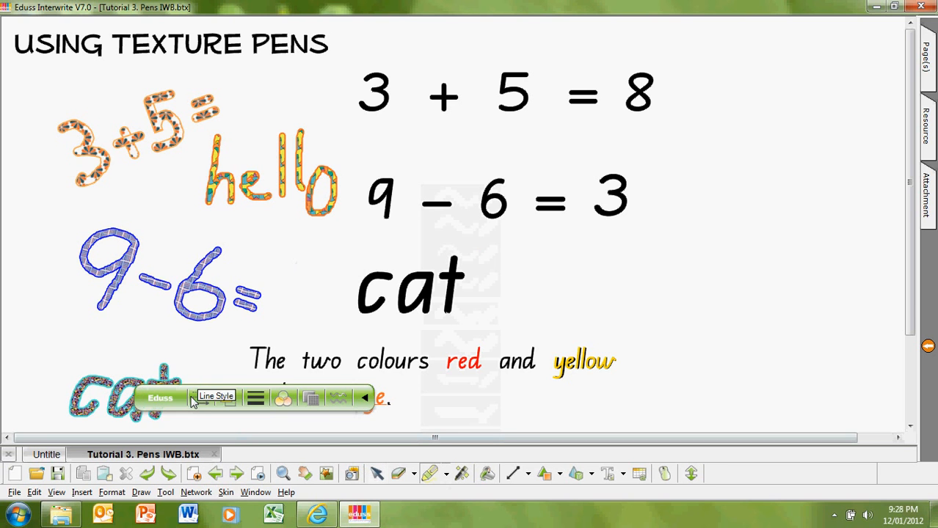
left_click(255, 400)
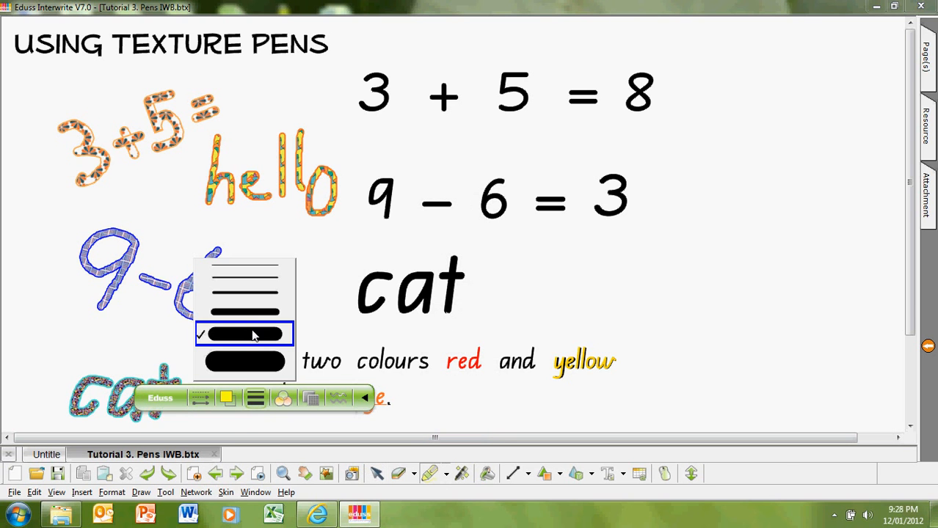
left_click(250, 360)
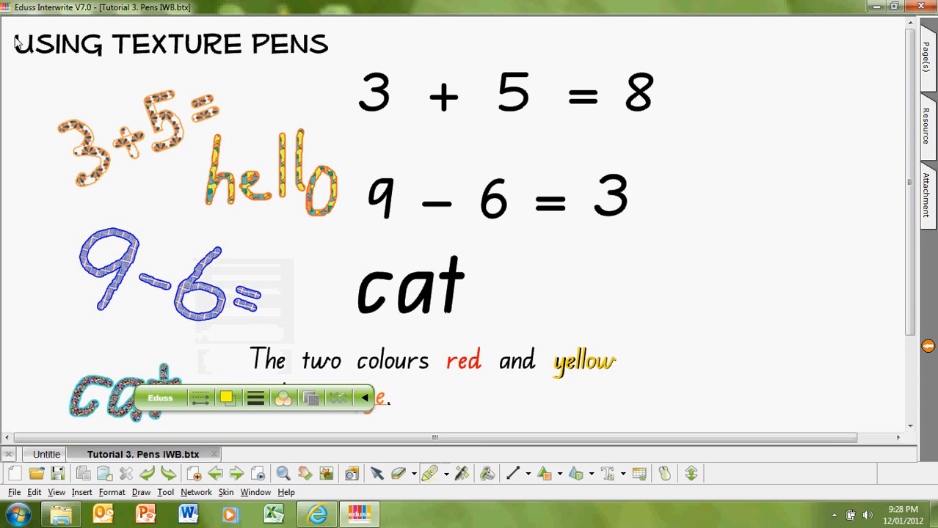
mouse_move(18, 40)
left_mouse_down()
mouse_move(274, 54)
mouse_move(322, 47)
mouse_move(236, 38)
left_mouse_up()
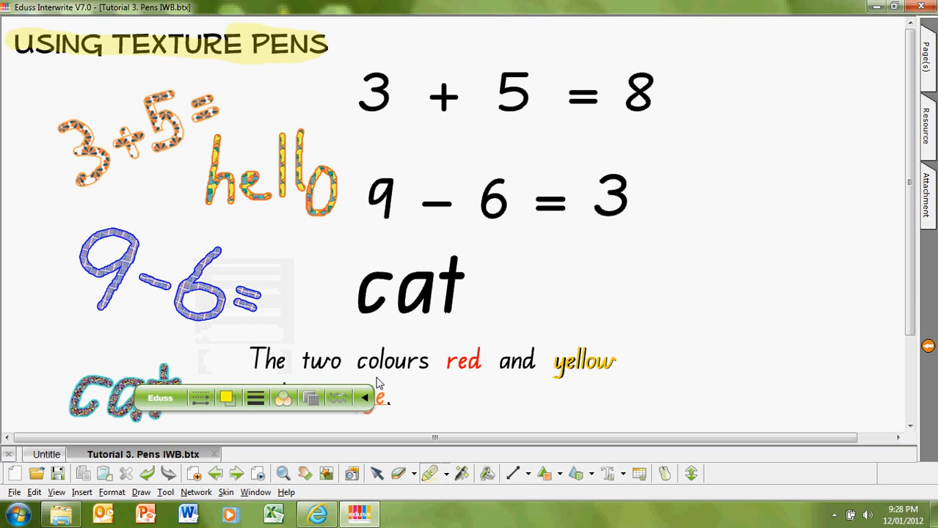
left_click_drag(302, 364, 349, 369)
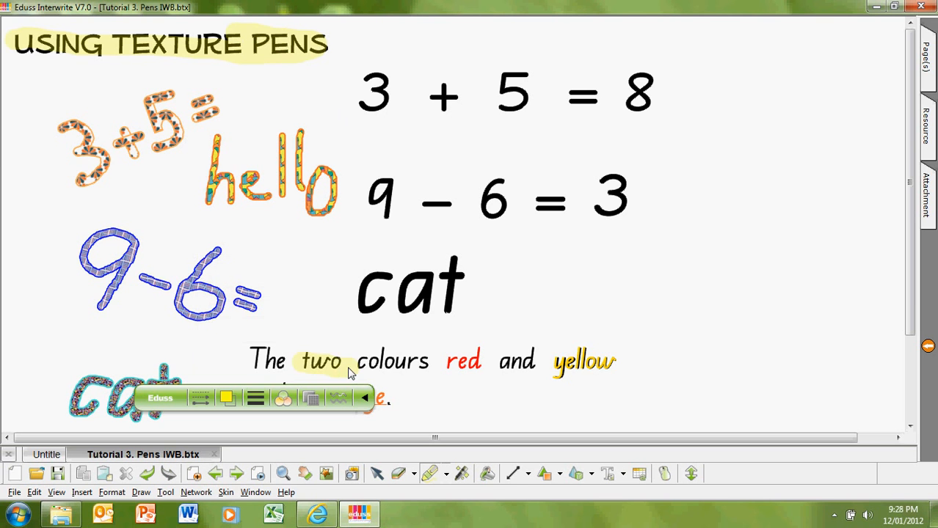
Step: Erase the yellow highlights from the page title and the word "two" with the first eraser type
left_click(426, 473)
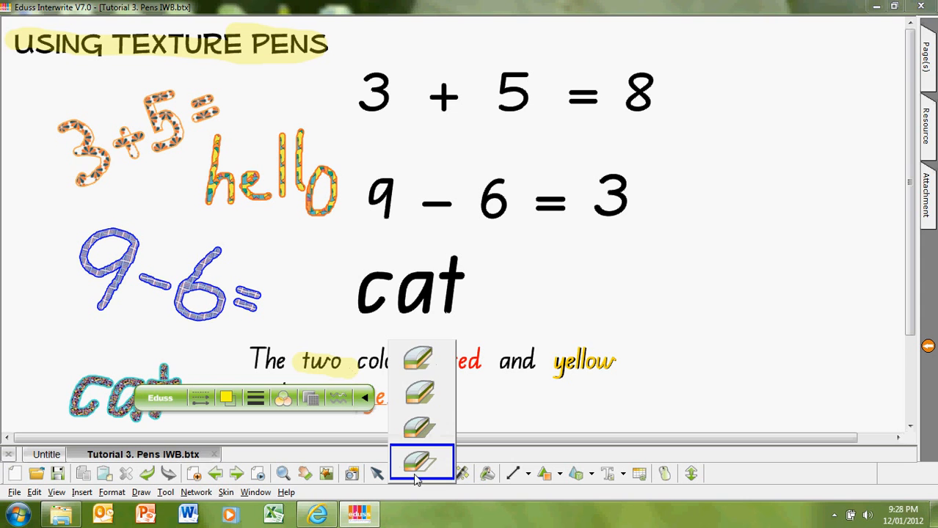
left_click(419, 358)
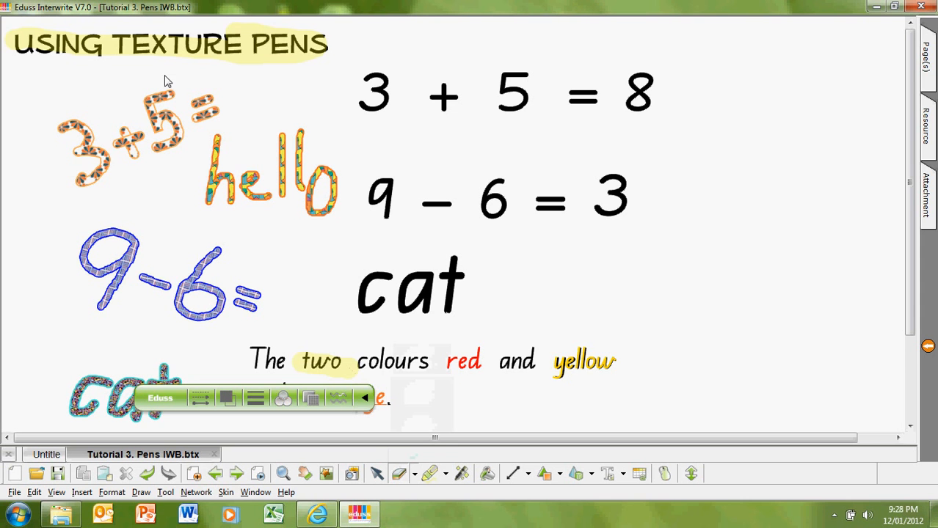
mouse_move(16, 38)
left_mouse_down()
mouse_move(324, 46)
mouse_move(318, 324)
mouse_move(307, 379)
mouse_move(352, 370)
left_mouse_up()
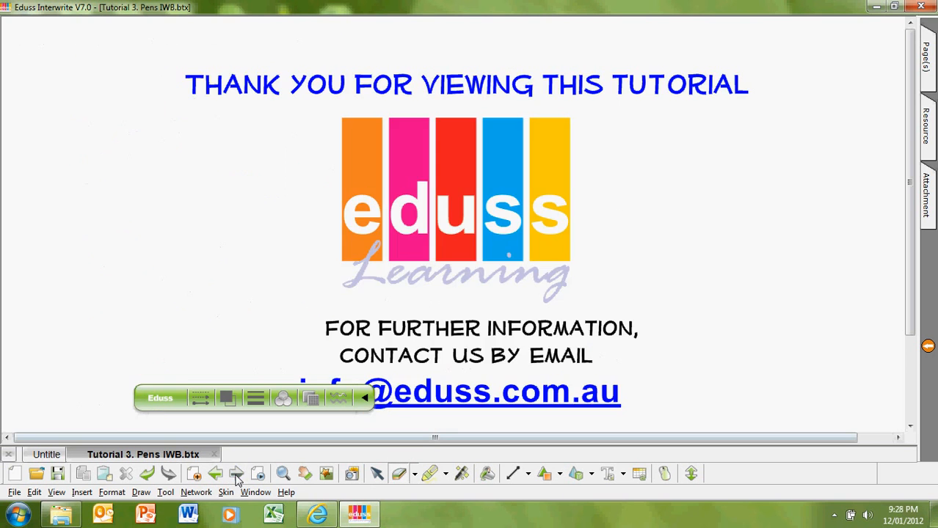
Step: Go to the closing thank-you page and shrink the floating properties toolbar
left_click(236, 474)
left_click(365, 398)
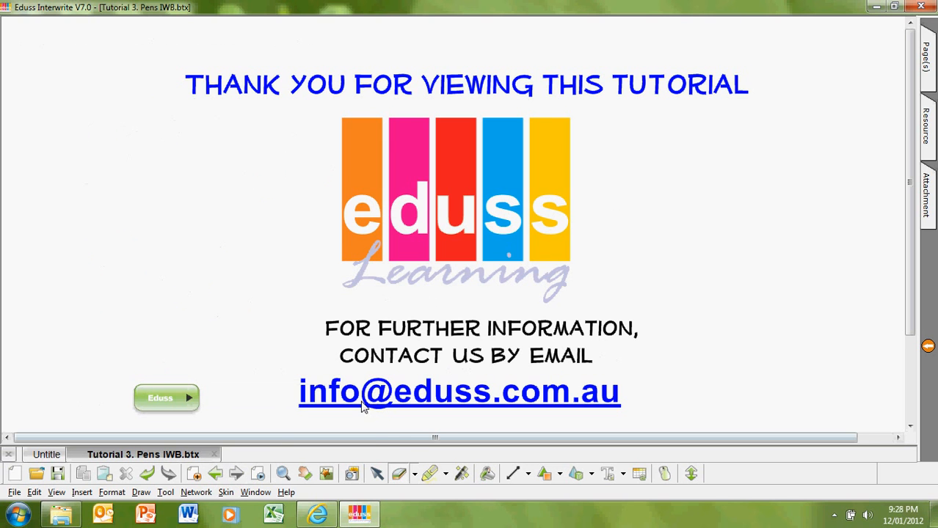